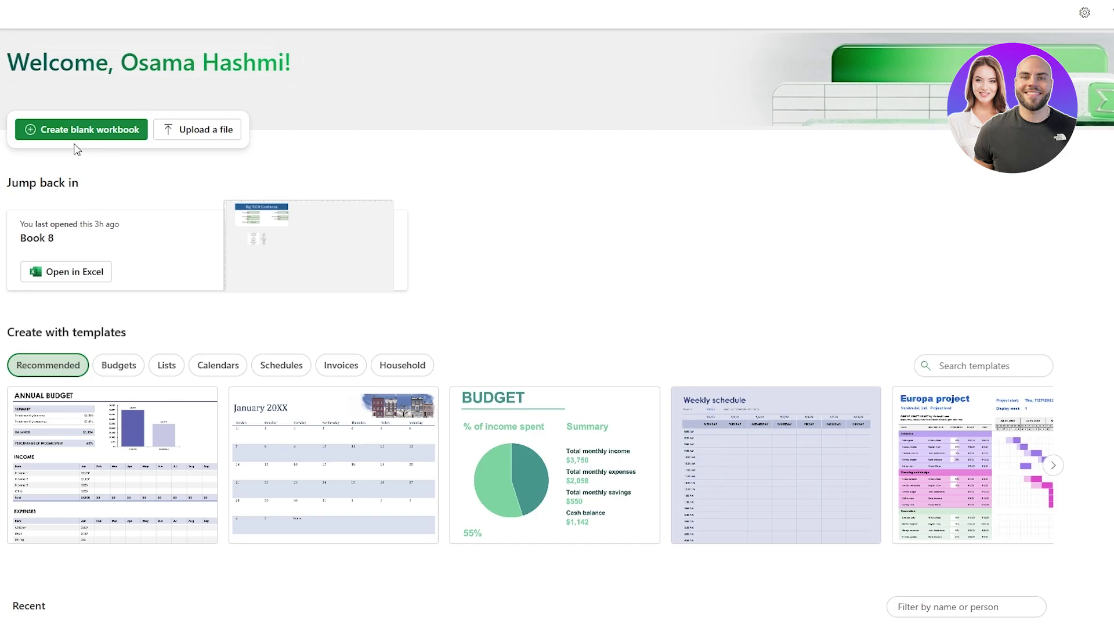
- Create a blank workbook, and download all regions sales.xlsx from the shared Combine Sheets folder in Dropbox
left_click(69, 144)
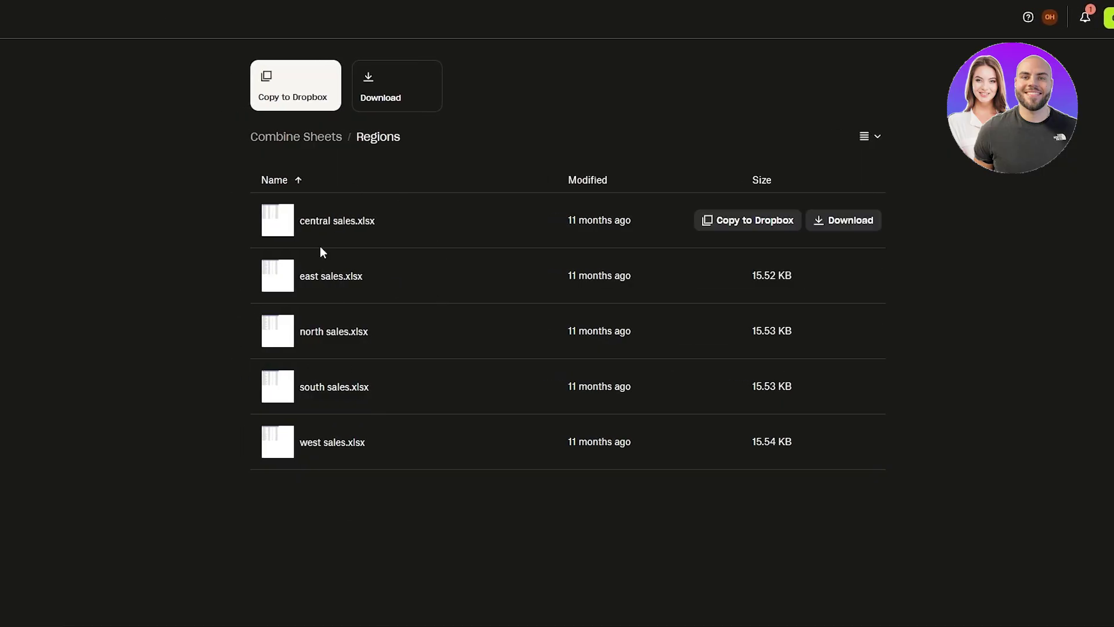
key("alt+Left")
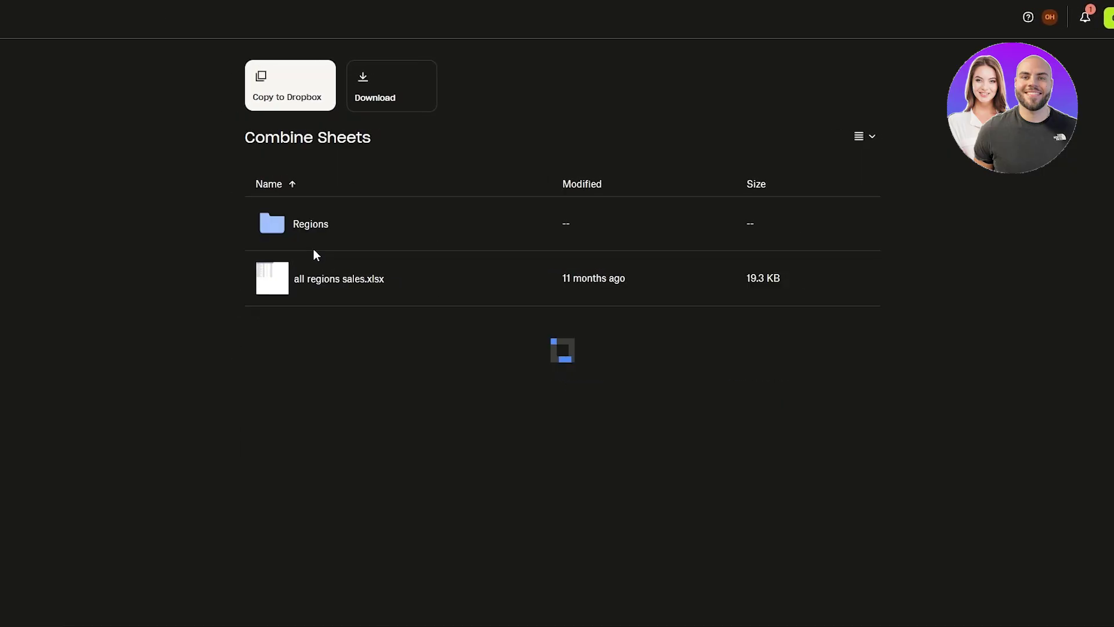
mouse_move(331, 266)
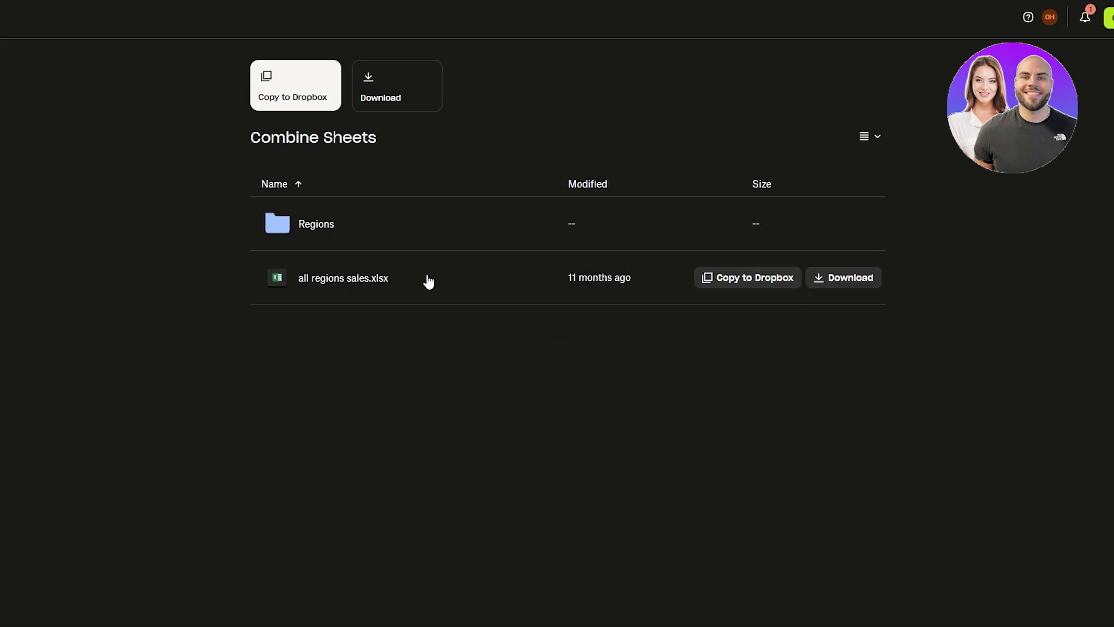
left_click(341, 288)
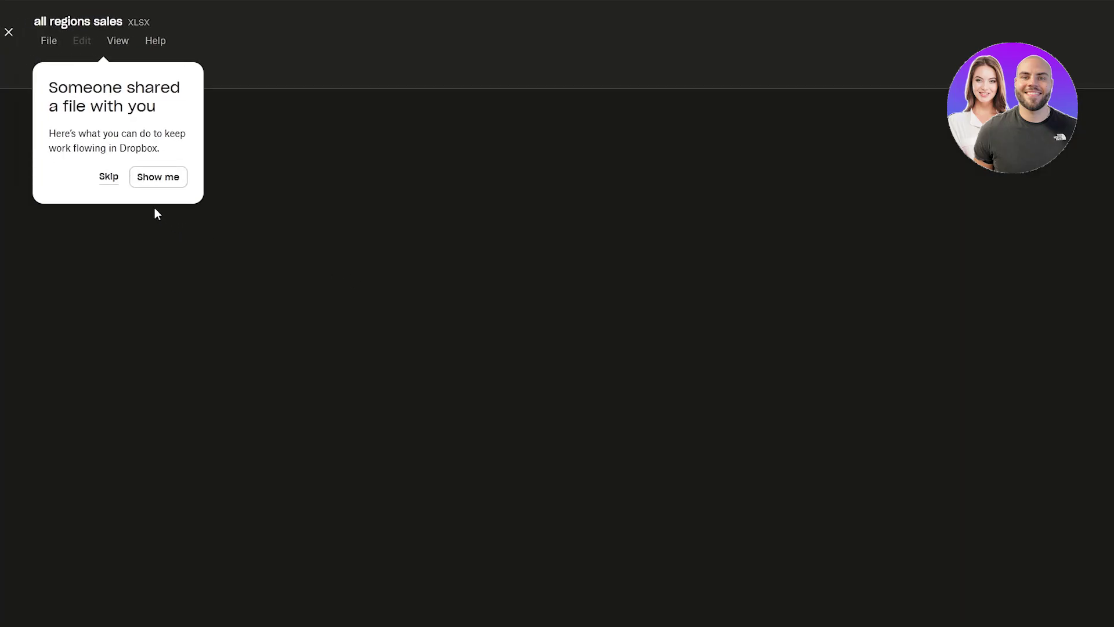
key("Escape")
right_click(395, 294)
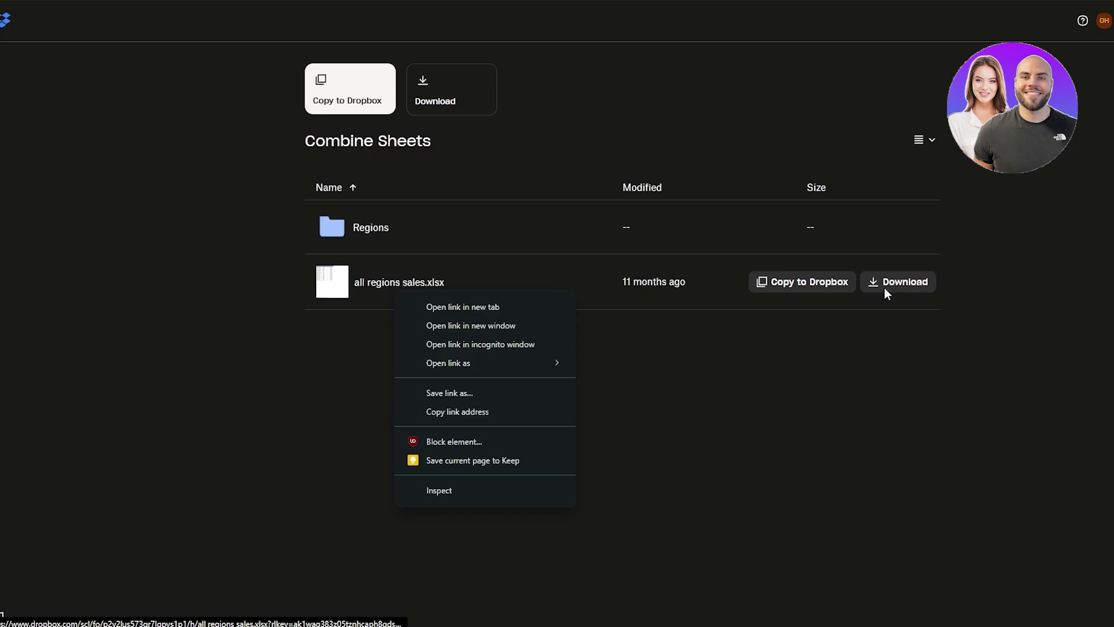
left_click(884, 288)
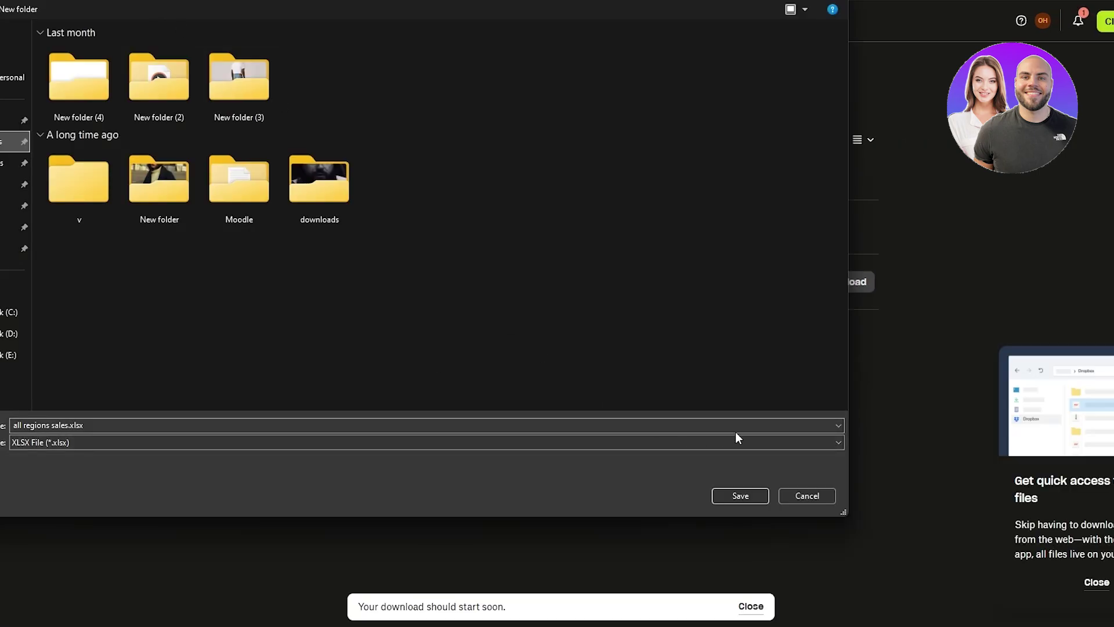
left_click(733, 497)
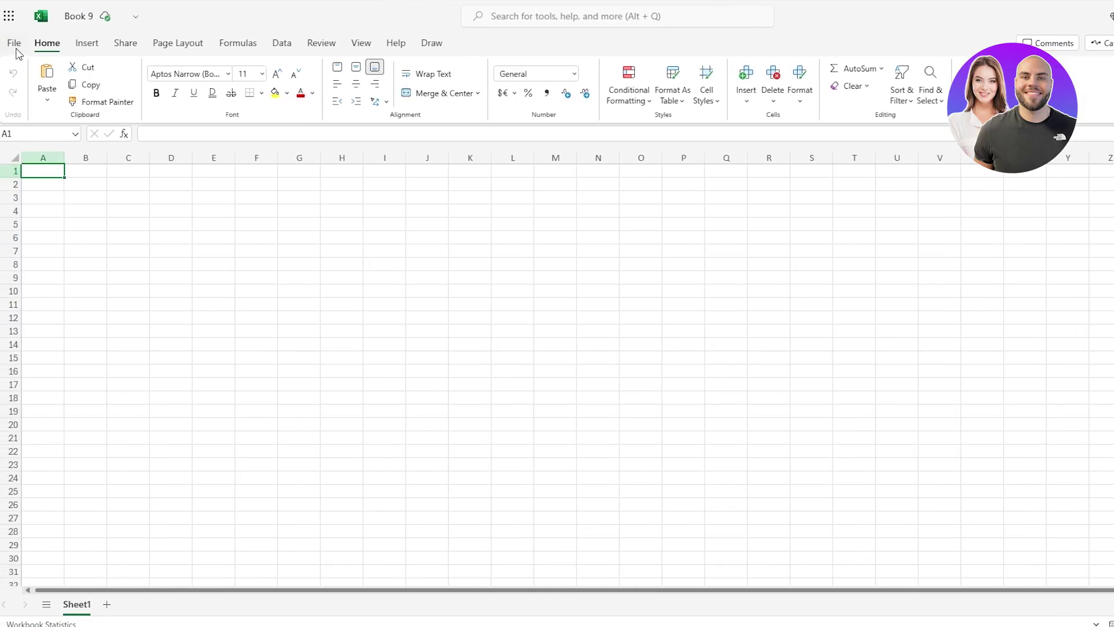
- Switch to Excel for the web and open the all regions sales workbook from this device
left_click(14, 44)
mouse_move(54, 96)
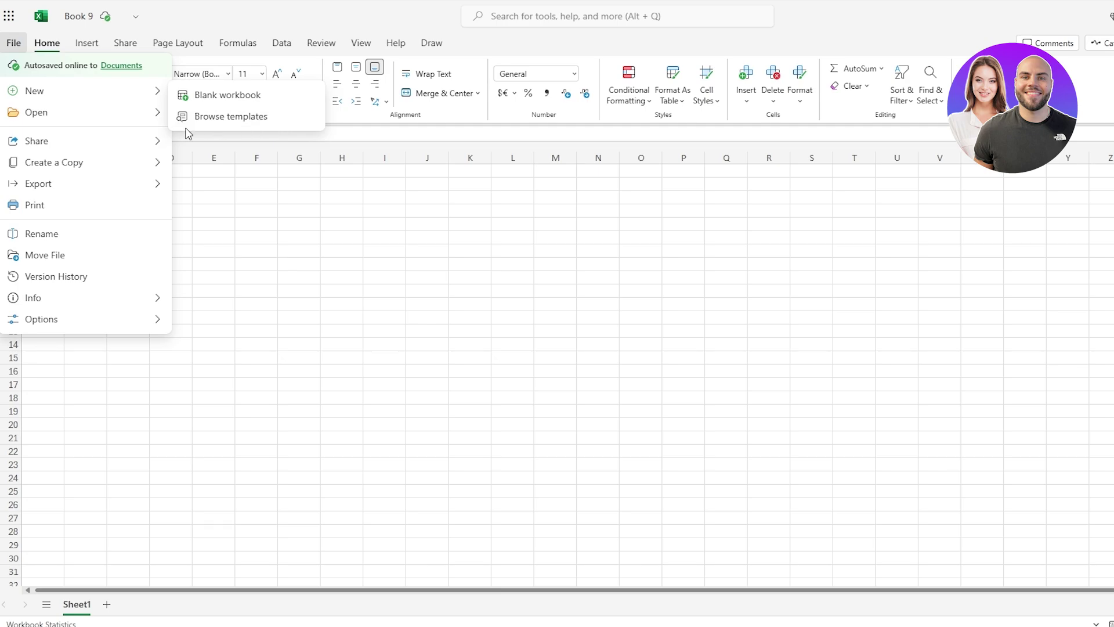
mouse_move(36, 112)
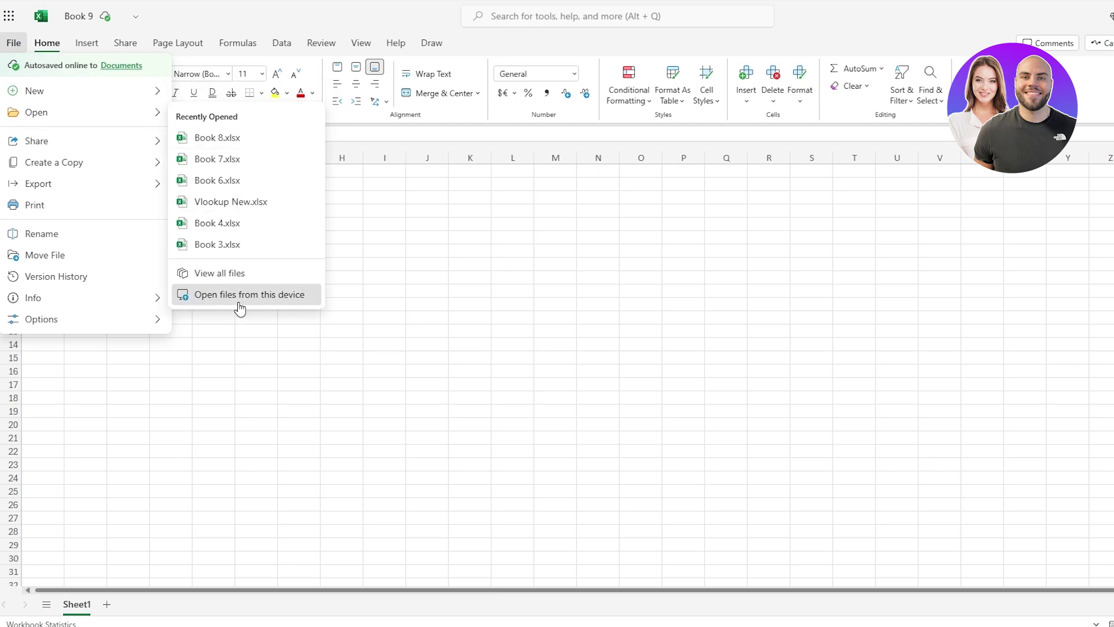
left_click(238, 306)
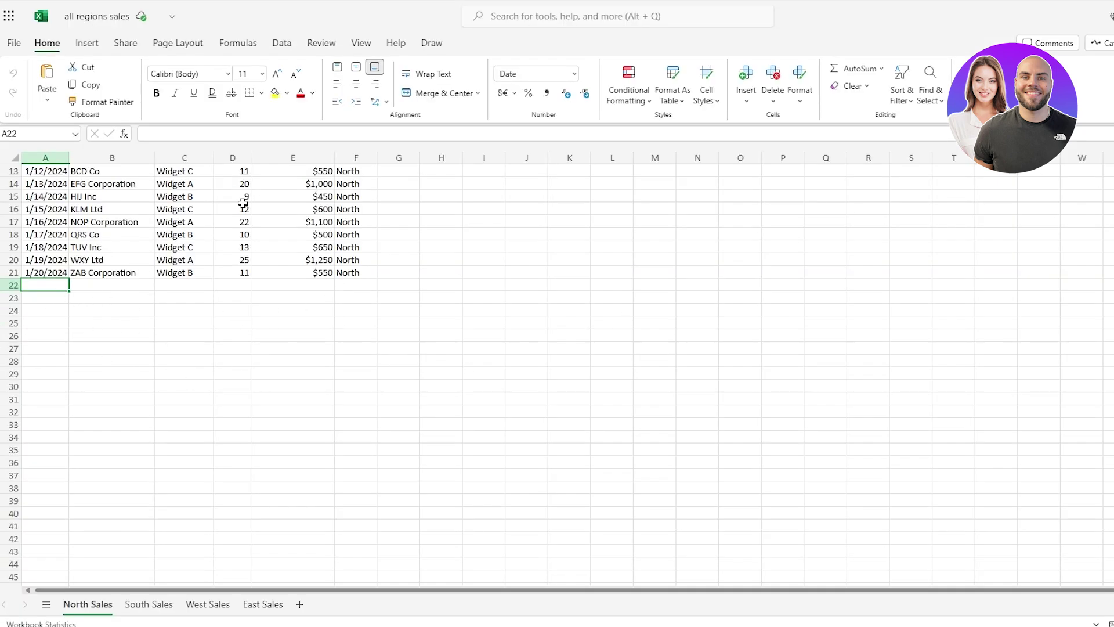
- Examine the sales records on the North Sales, South Sales, West Sales and East Sales sheets
left_click(149, 604)
left_click(208, 606)
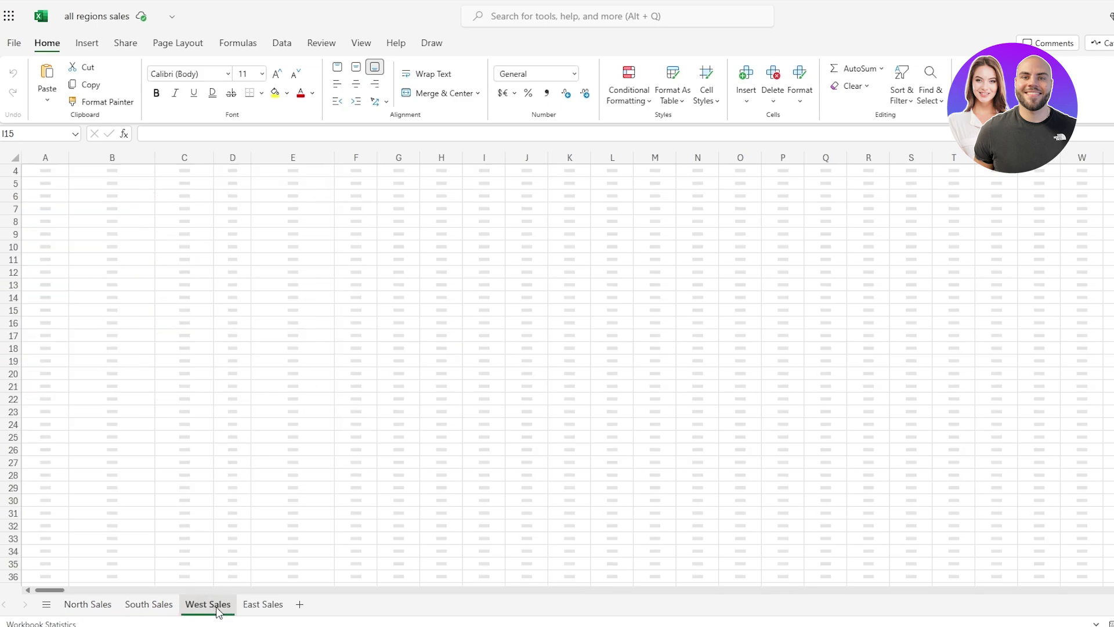
left_click(263, 605)
left_click(81, 605)
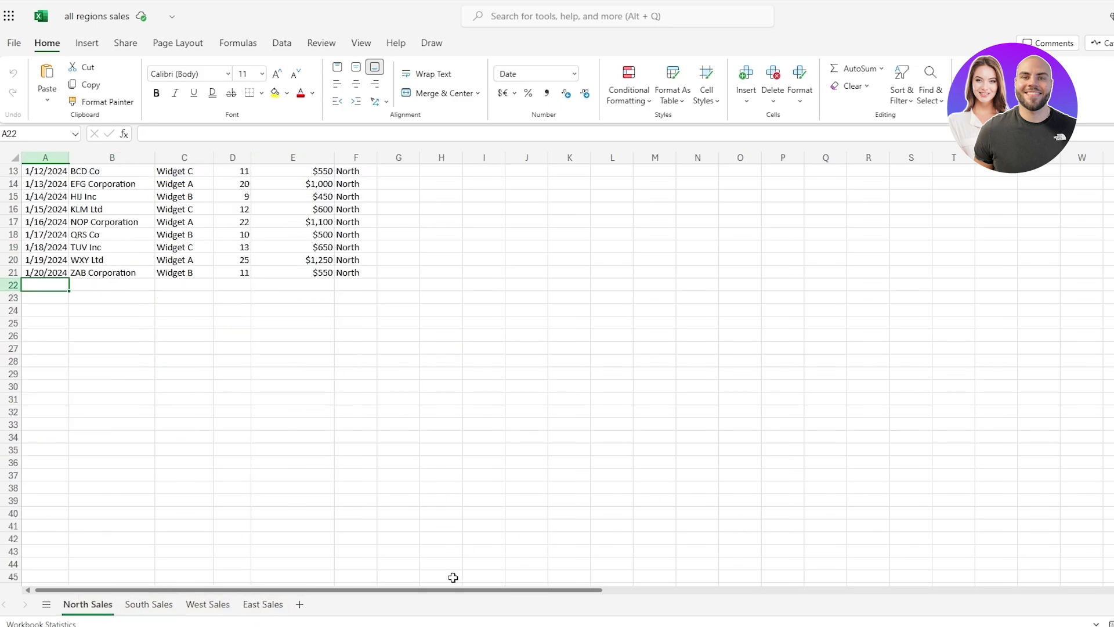
scroll(124, 465, "down", 4)
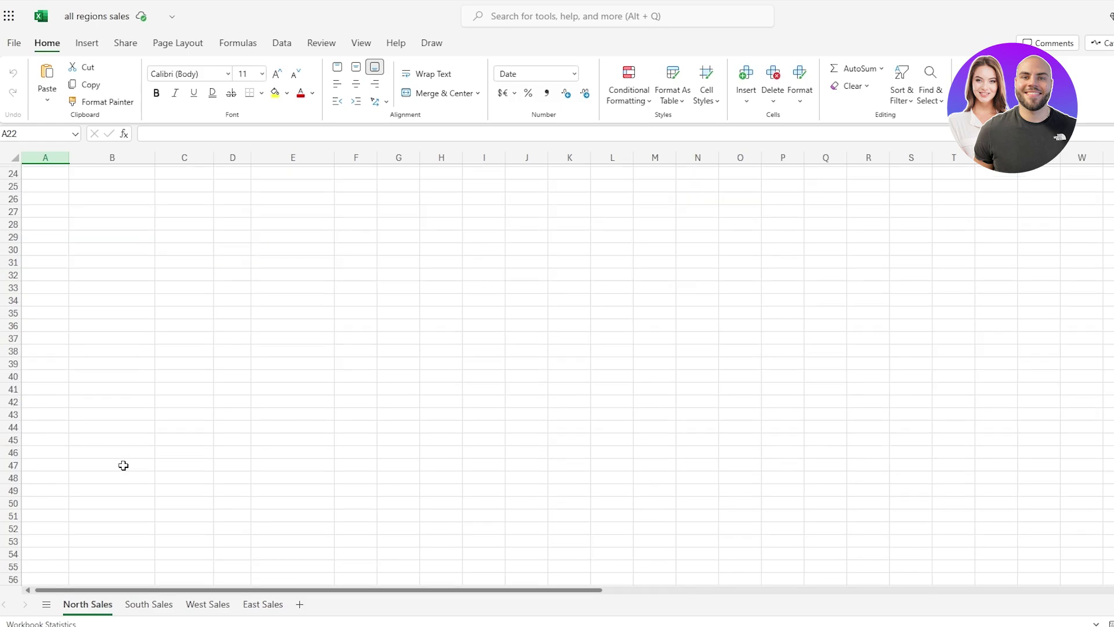
scroll(124, 468, "up", 8)
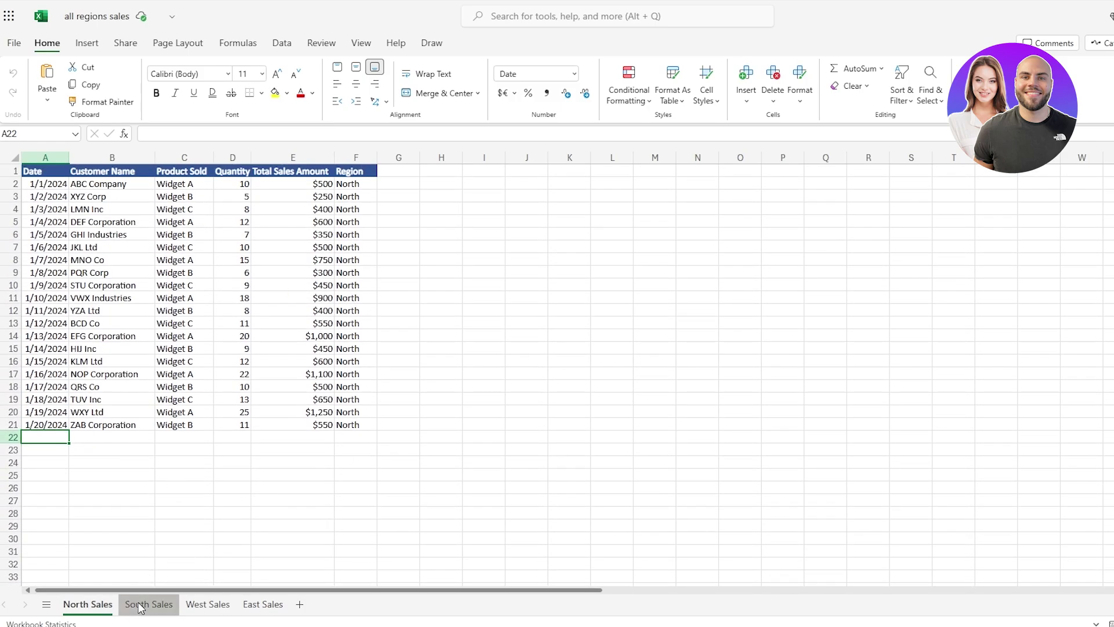
left_click(140, 605)
left_click(207, 604)
left_click(263, 604)
scroll(118, 550, "down", 1)
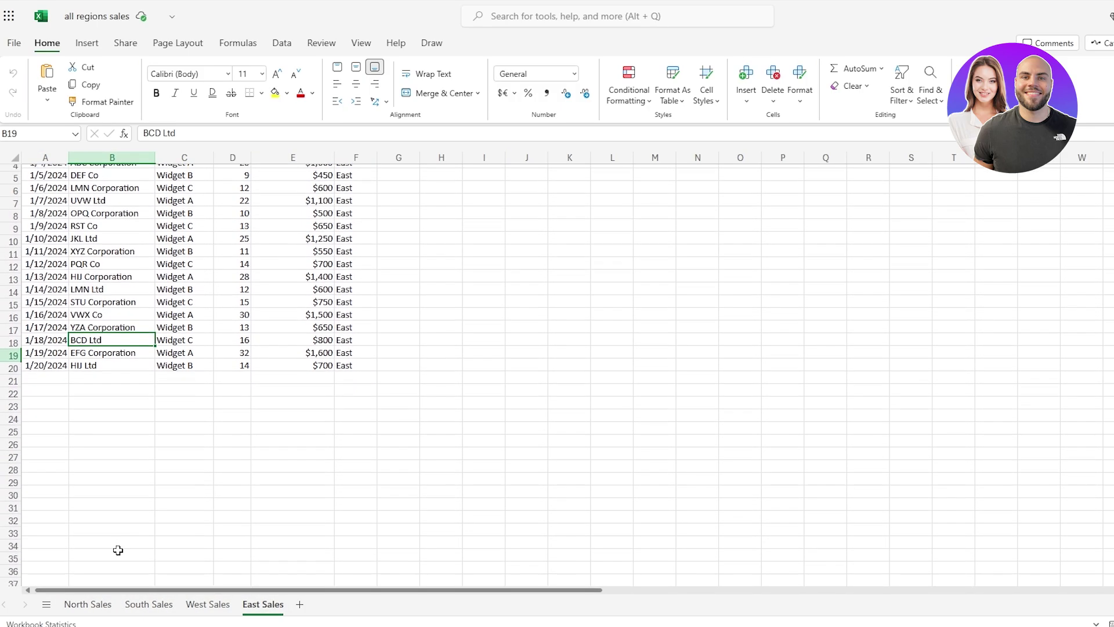
scroll(118, 550, "up", 1)
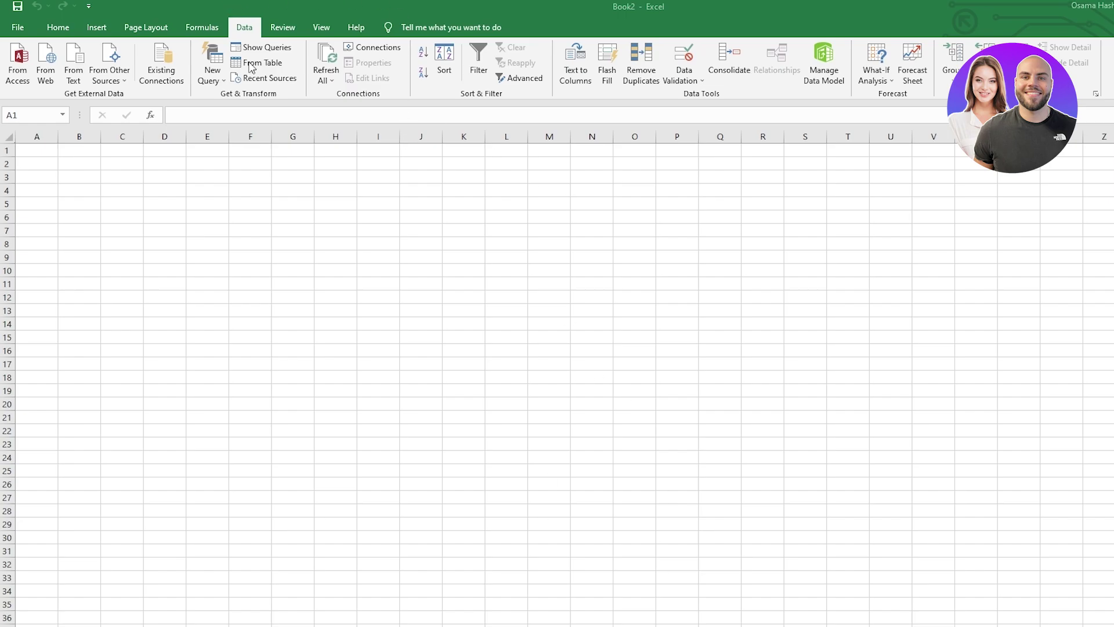
- In desktop Excel, import East Sales from the all regions sales workbook as a table at cell A1 of the existing worksheet
scroll(641, 390, "down", 2)
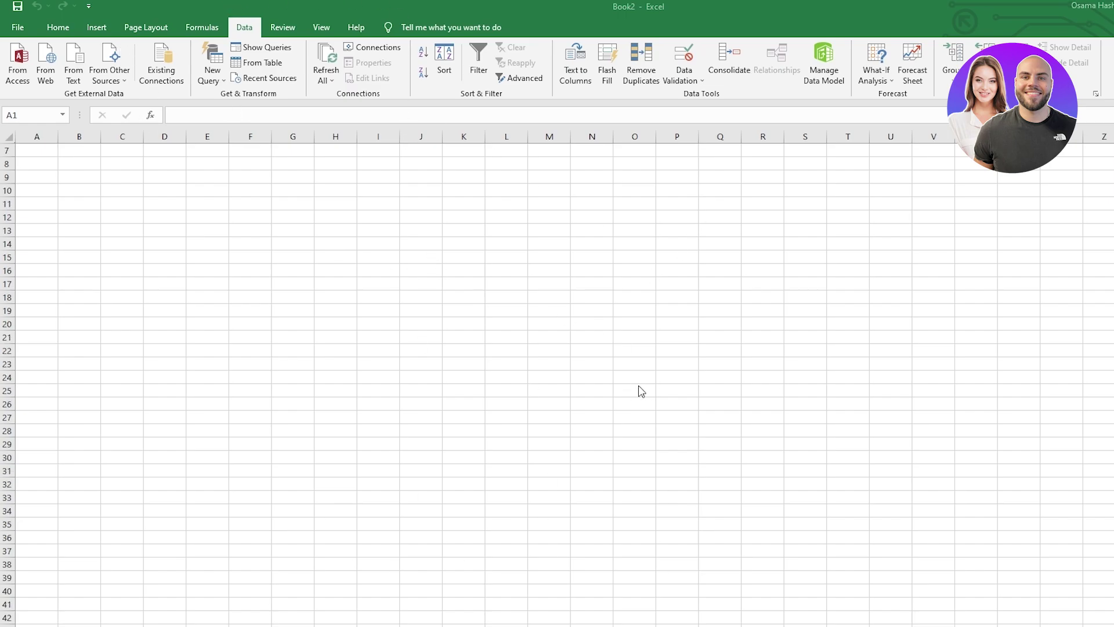
scroll(642, 391, "down", 4)
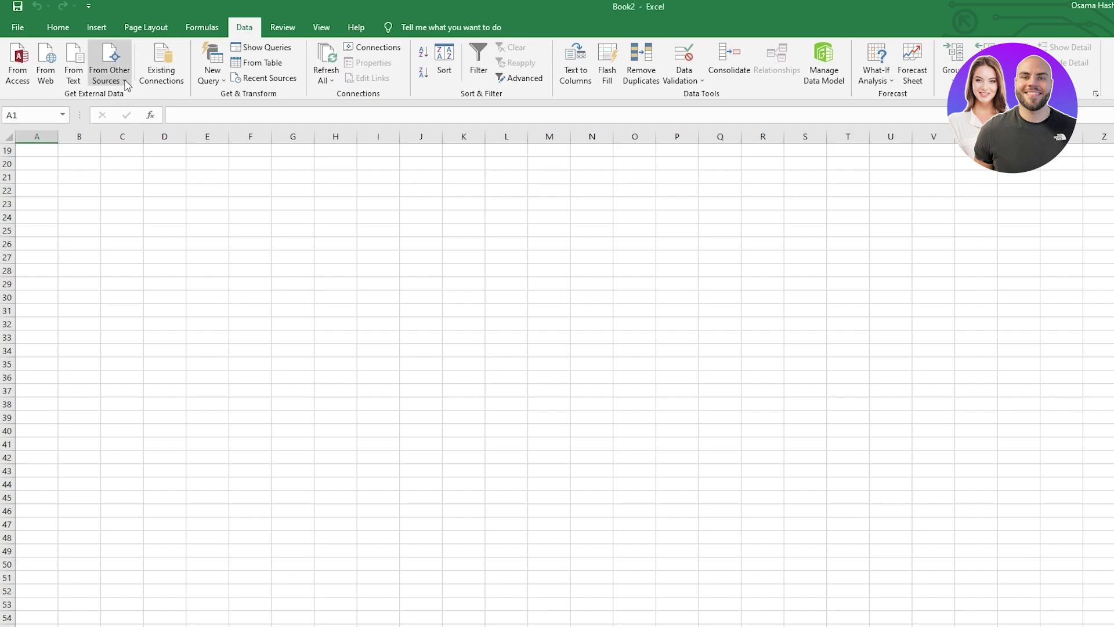
left_click(125, 82)
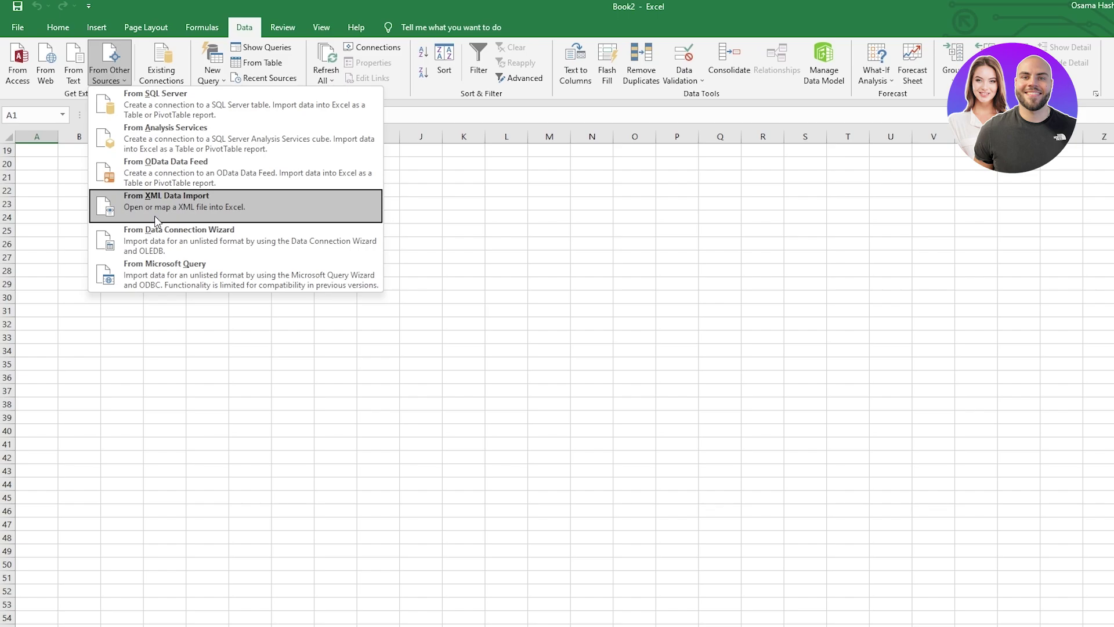
left_click(155, 214)
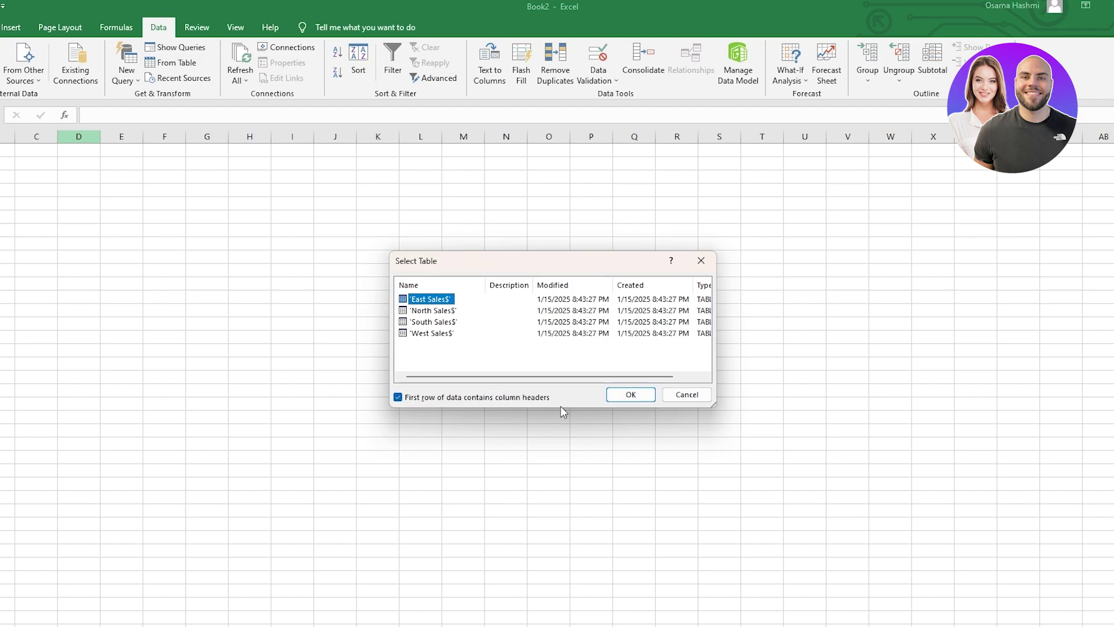
left_click(631, 395)
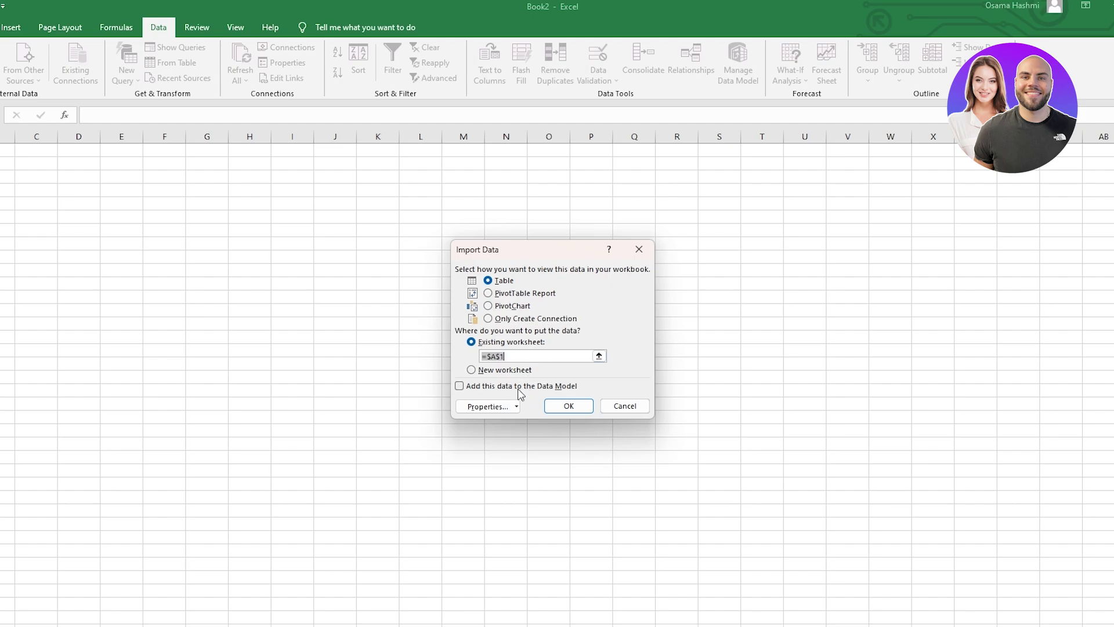
left_click(461, 409)
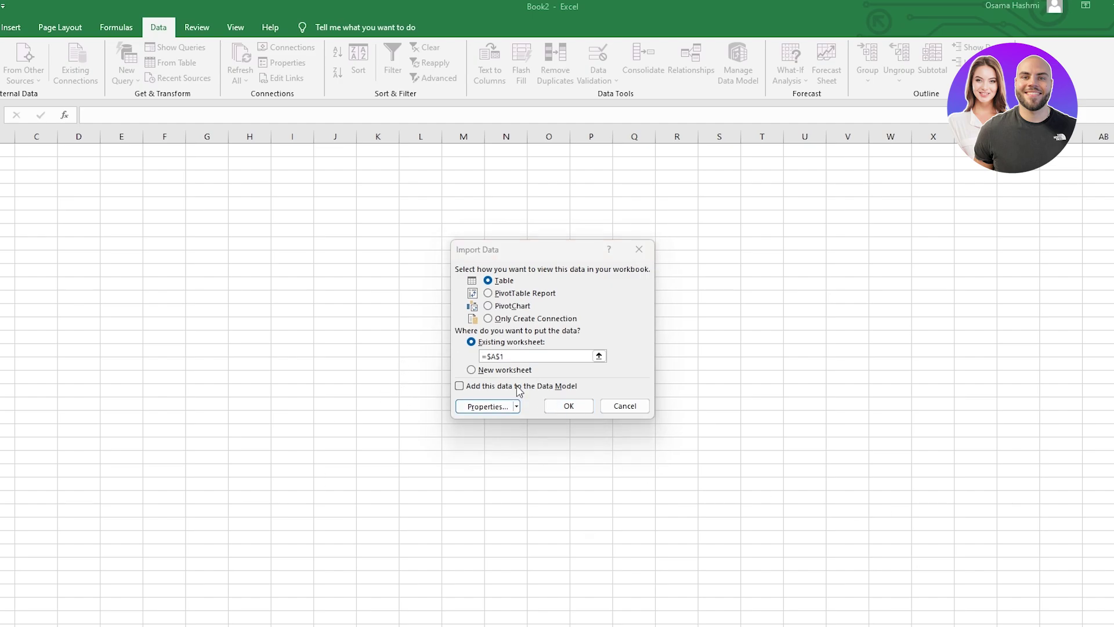
left_click(575, 409)
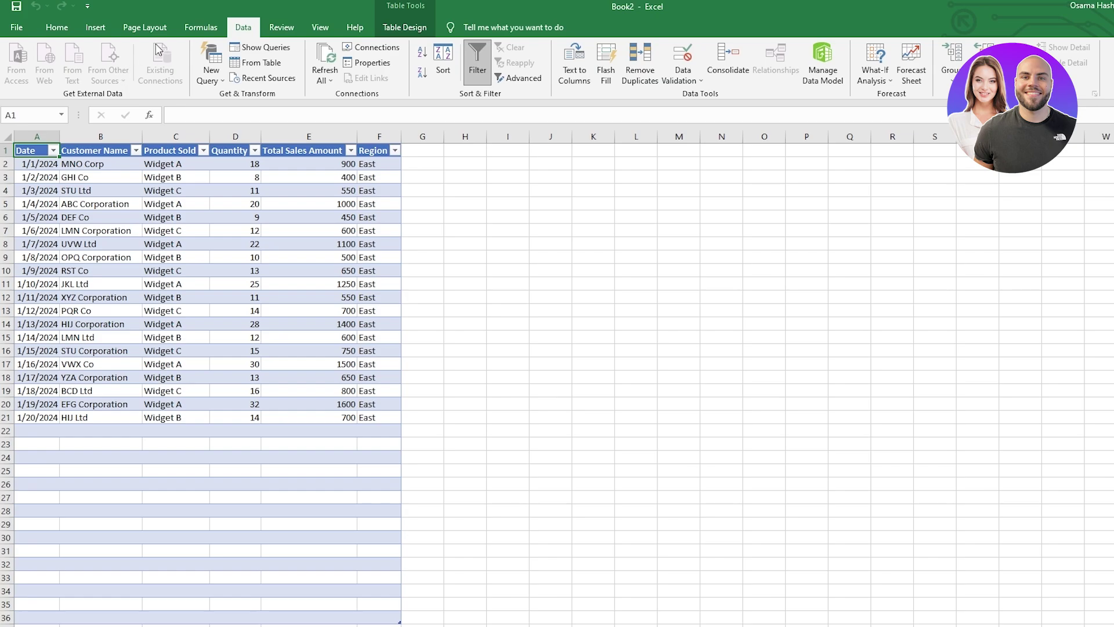
left_click(490, 307)
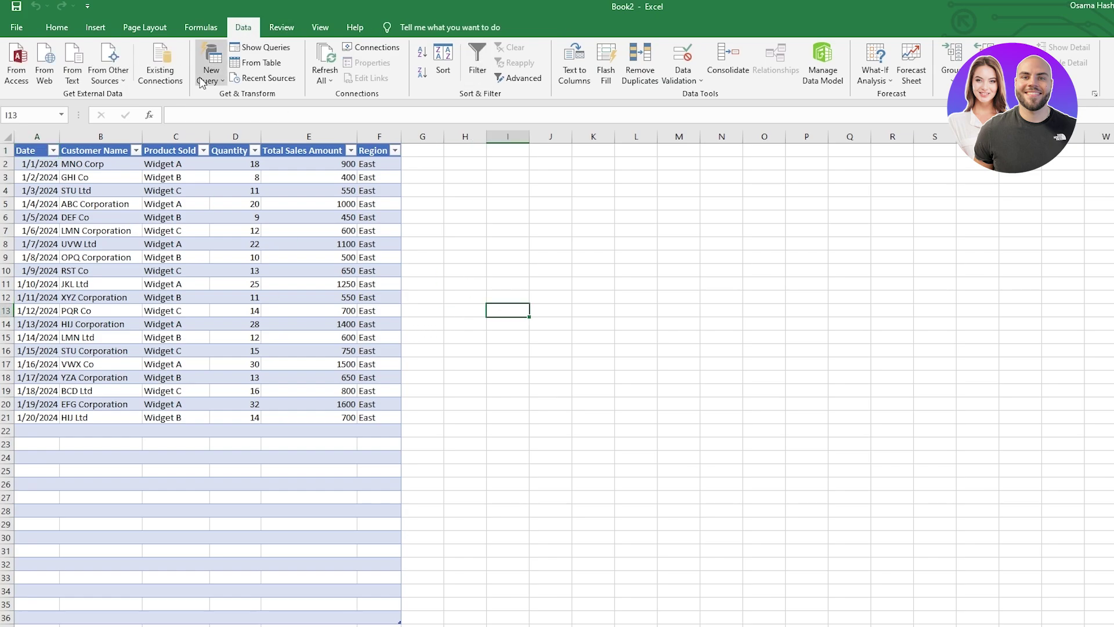
left_click(160, 73)
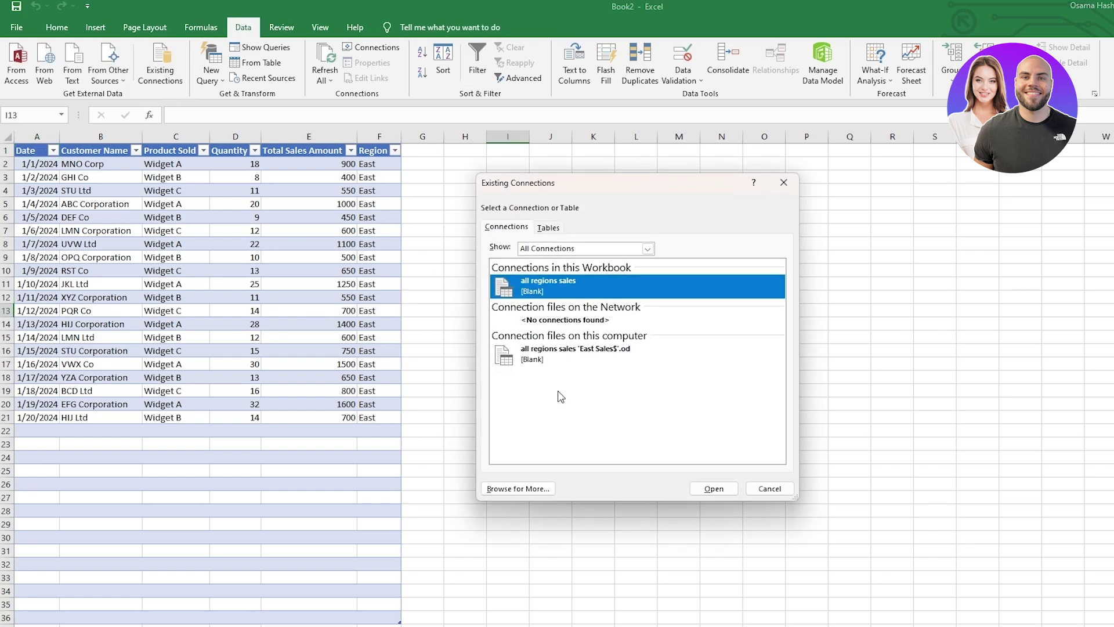
left_click(518, 488)
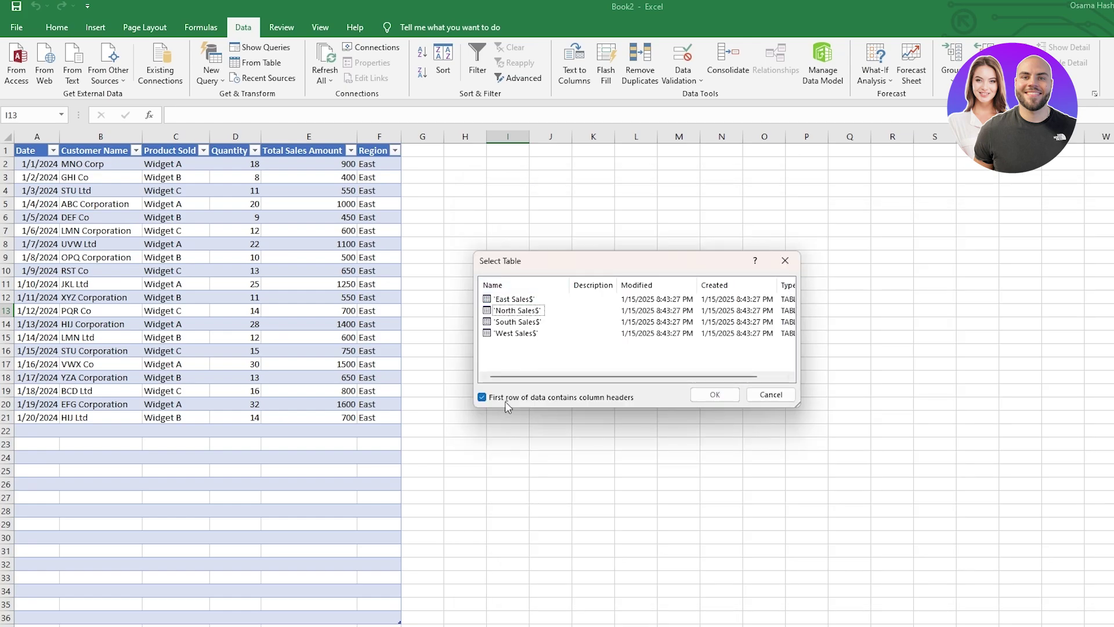
left_click(516, 333)
left_click(515, 321)
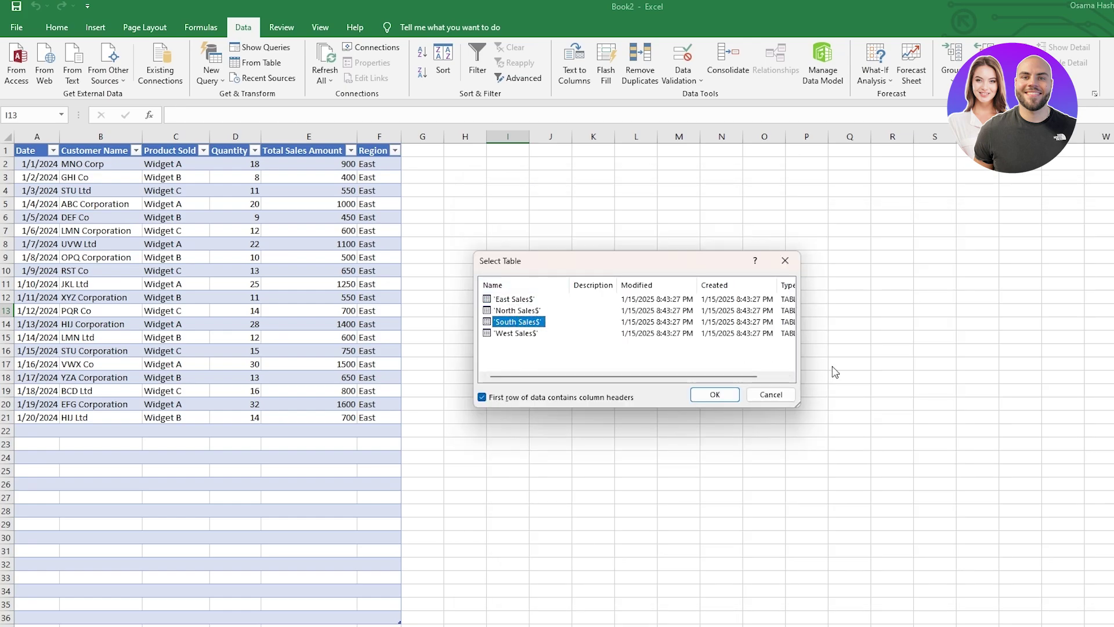
left_click_drag(799, 359, 834, 359)
left_click(570, 378)
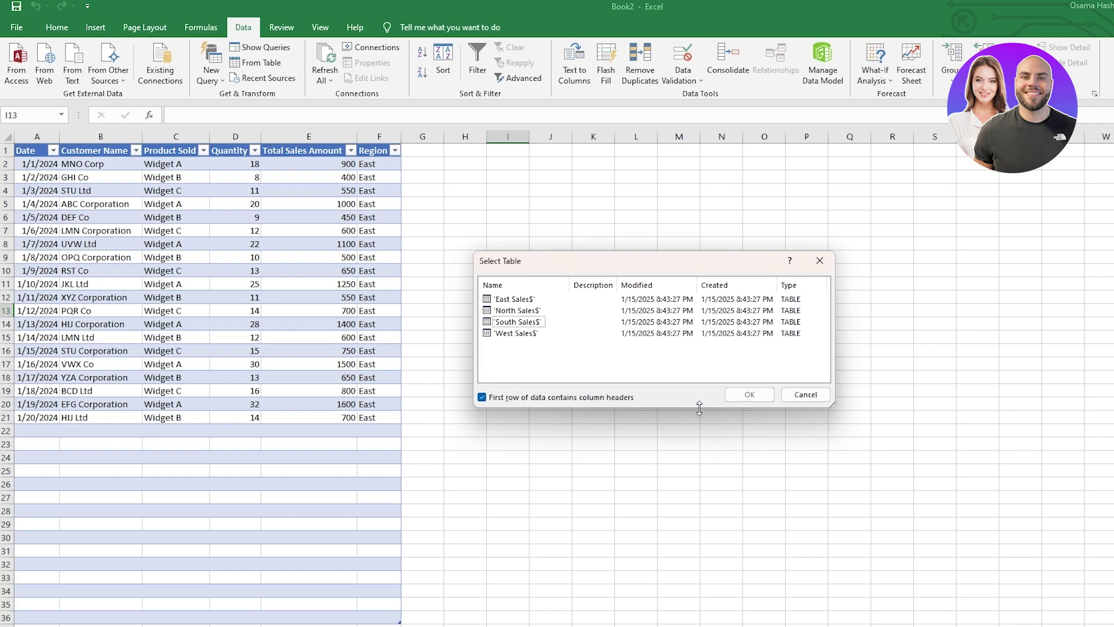
double_click(633, 335)
left_click(508, 323)
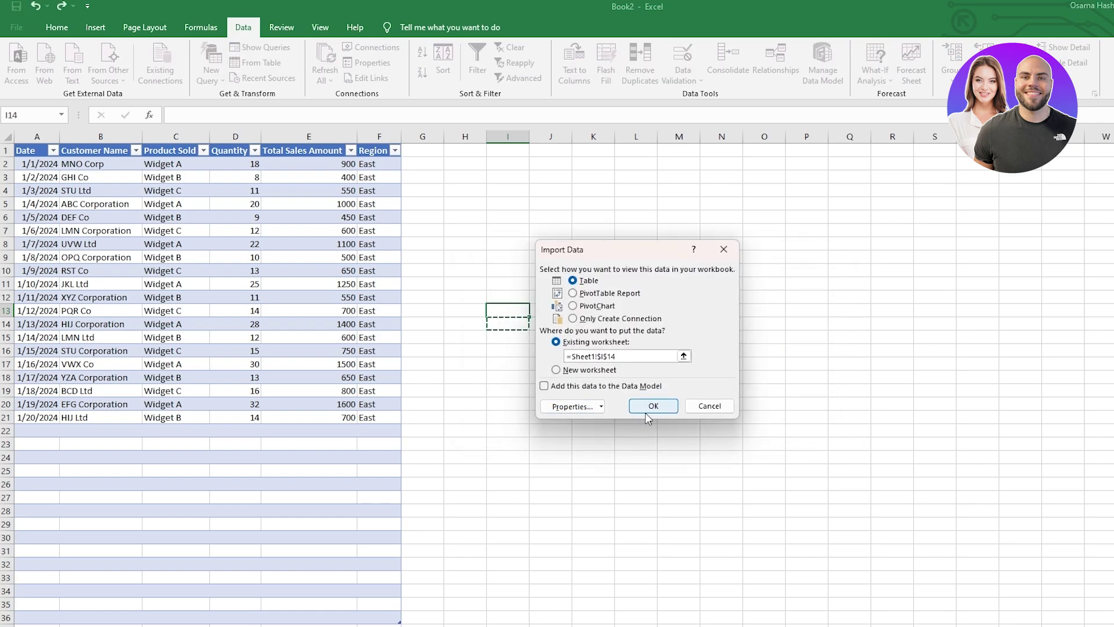
left_click(709, 405)
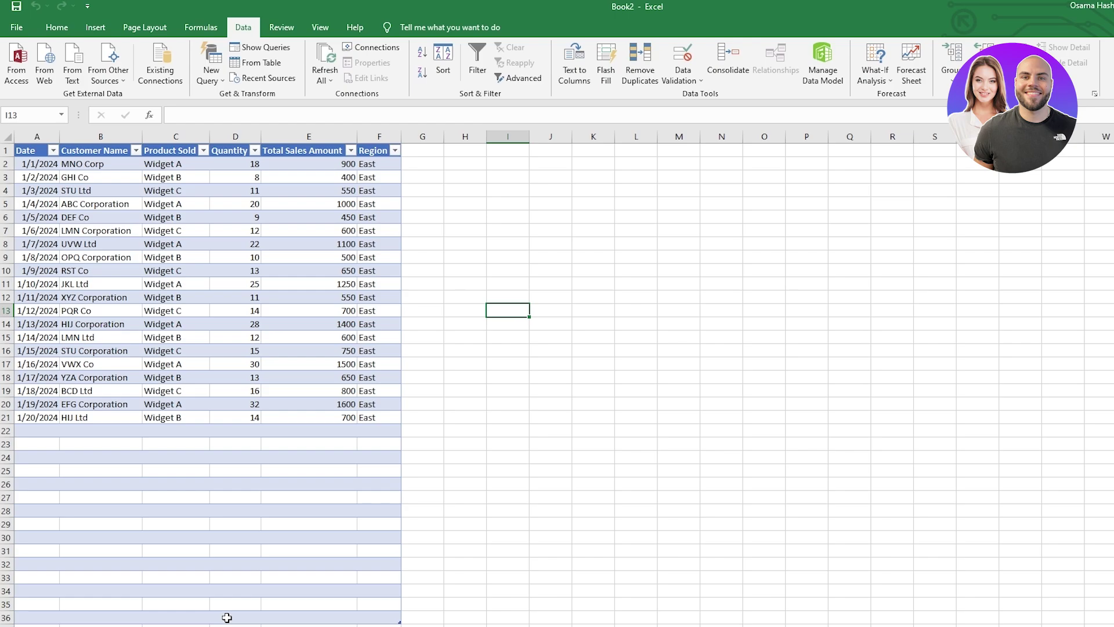
- In a blank workbook, create a query from the Excel workbook all regions sales.xlsx and preview its East, North, South and West Sales sheets
left_click(98, 65)
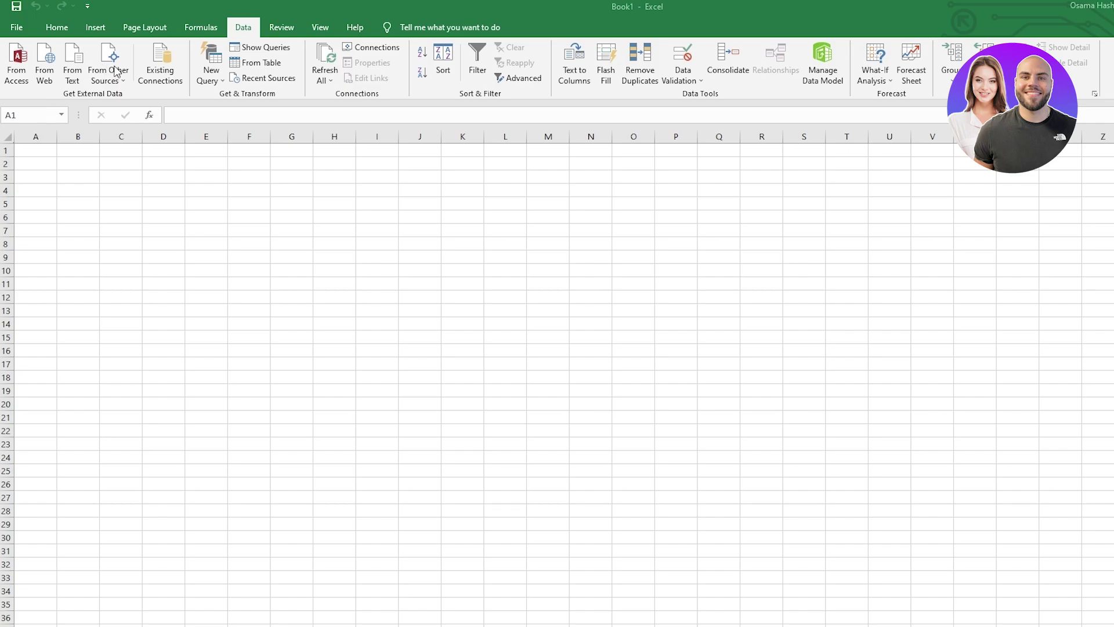
left_click(214, 86)
mouse_move(241, 108)
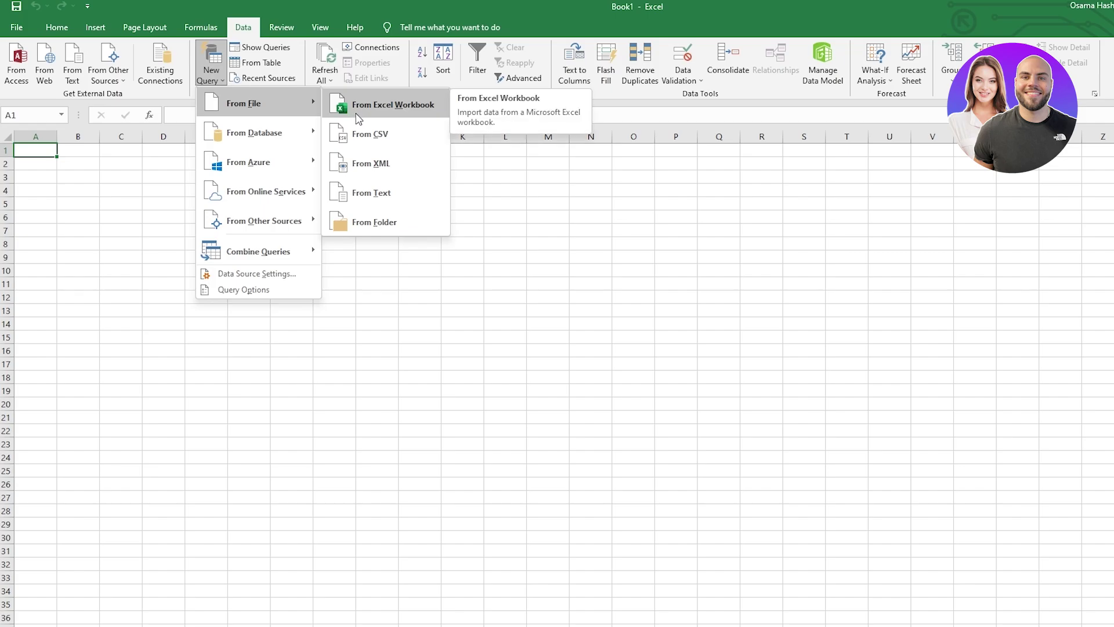
left_click(415, 106)
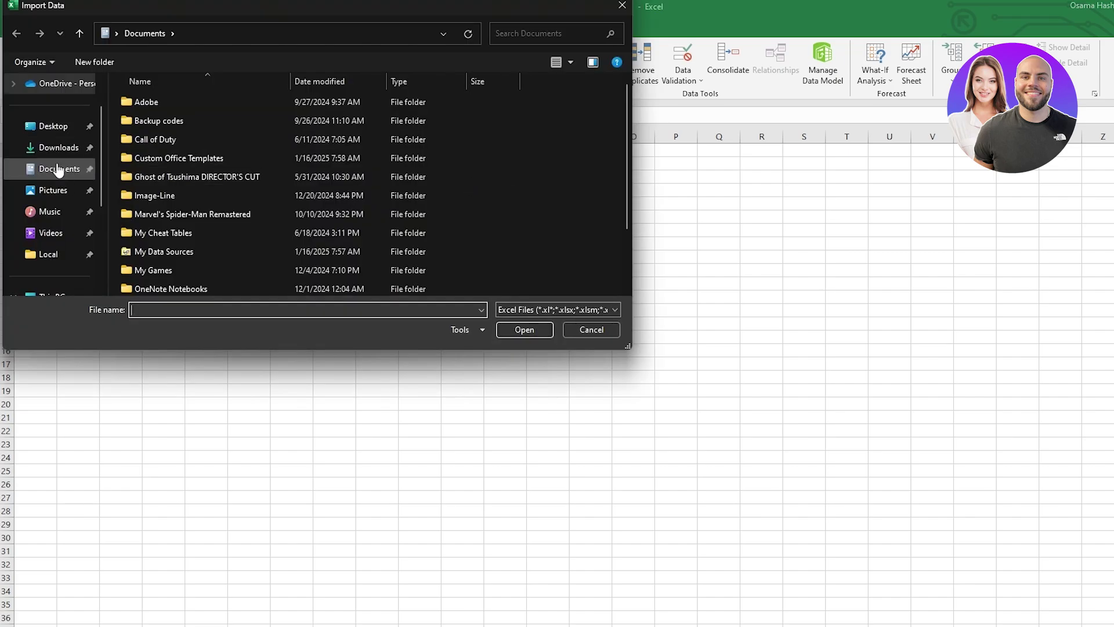
key("Escape")
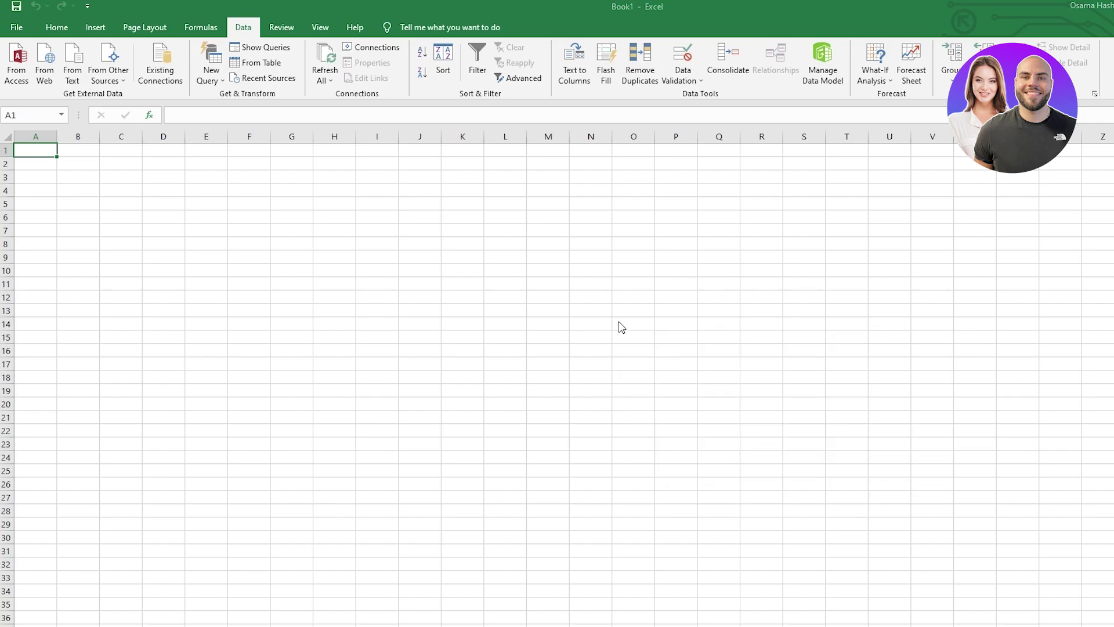
left_click(424, 233)
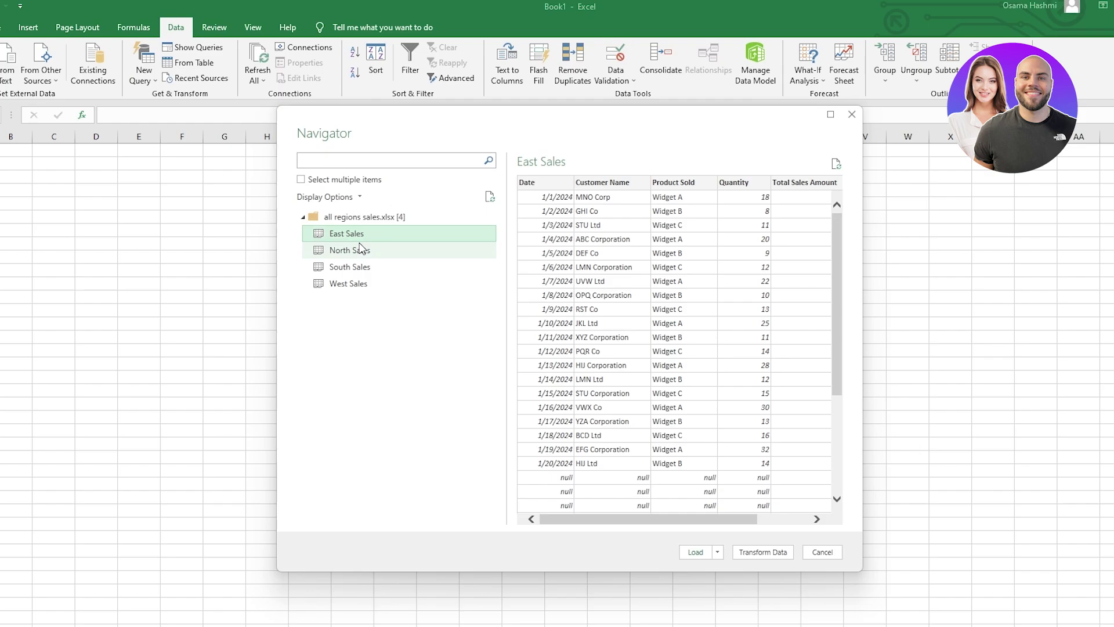
left_click(361, 251)
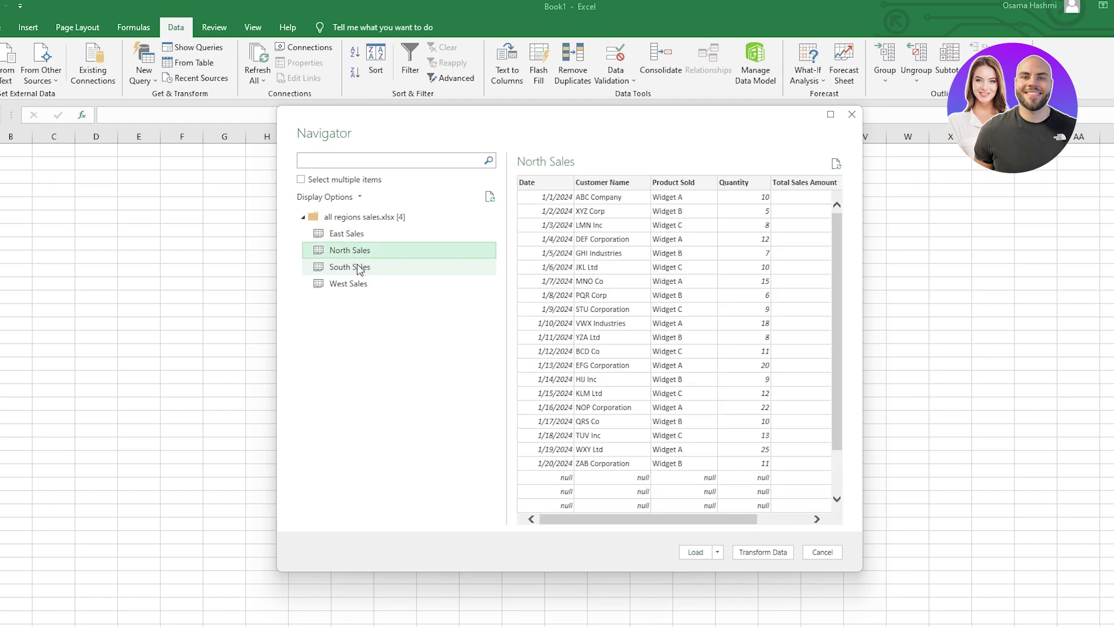
left_click(358, 267)
left_click(355, 284)
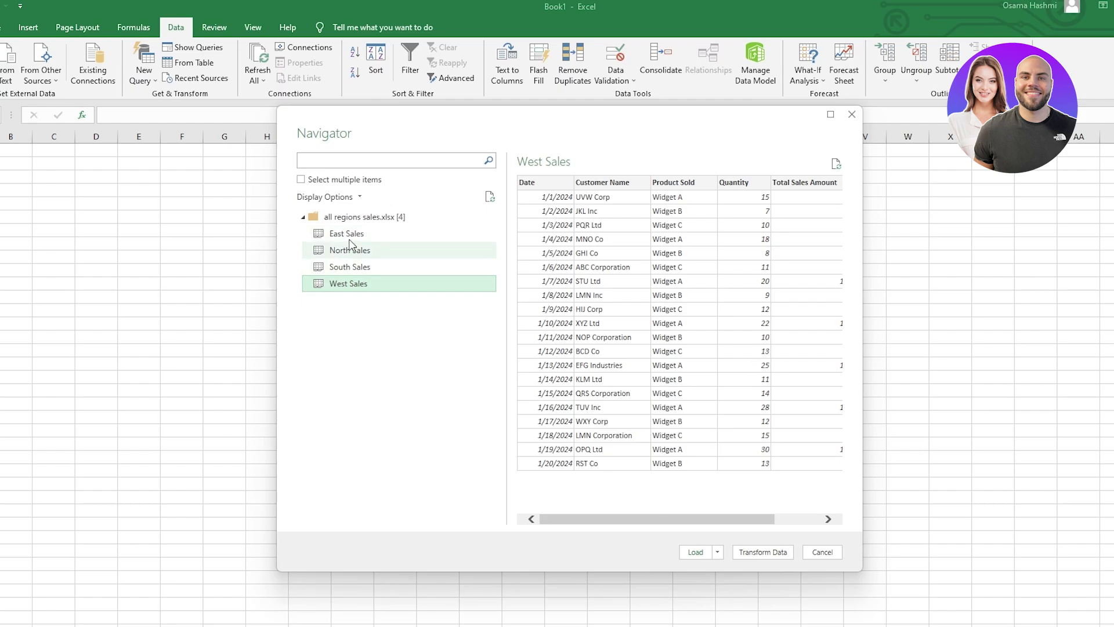
left_click(301, 179)
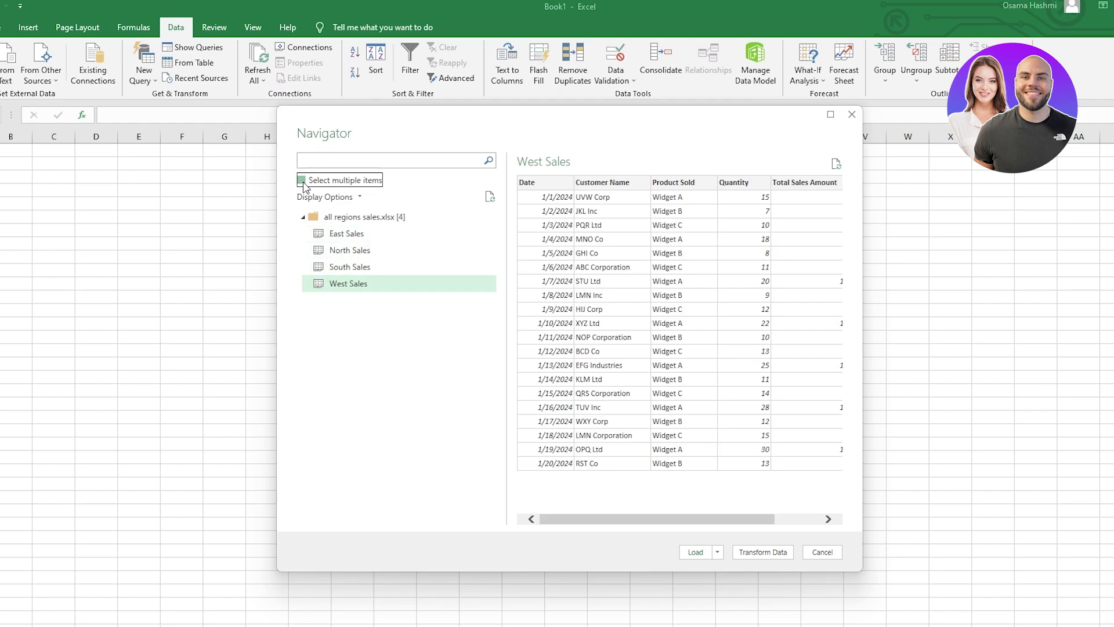
left_click(318, 233)
left_click(317, 250)
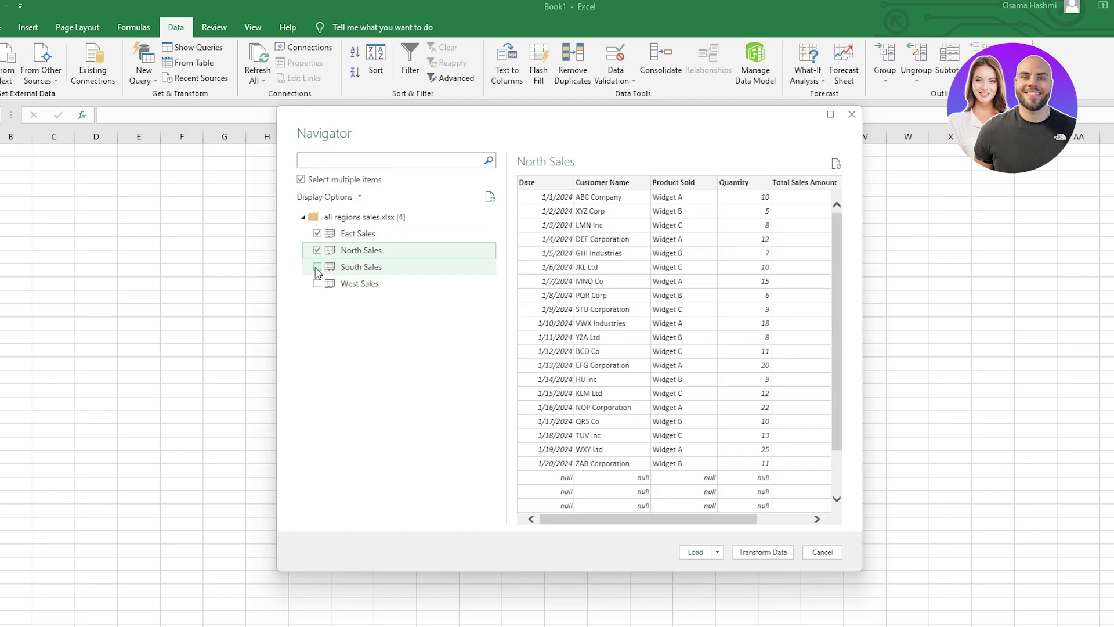
left_click(318, 267)
left_click(317, 283)
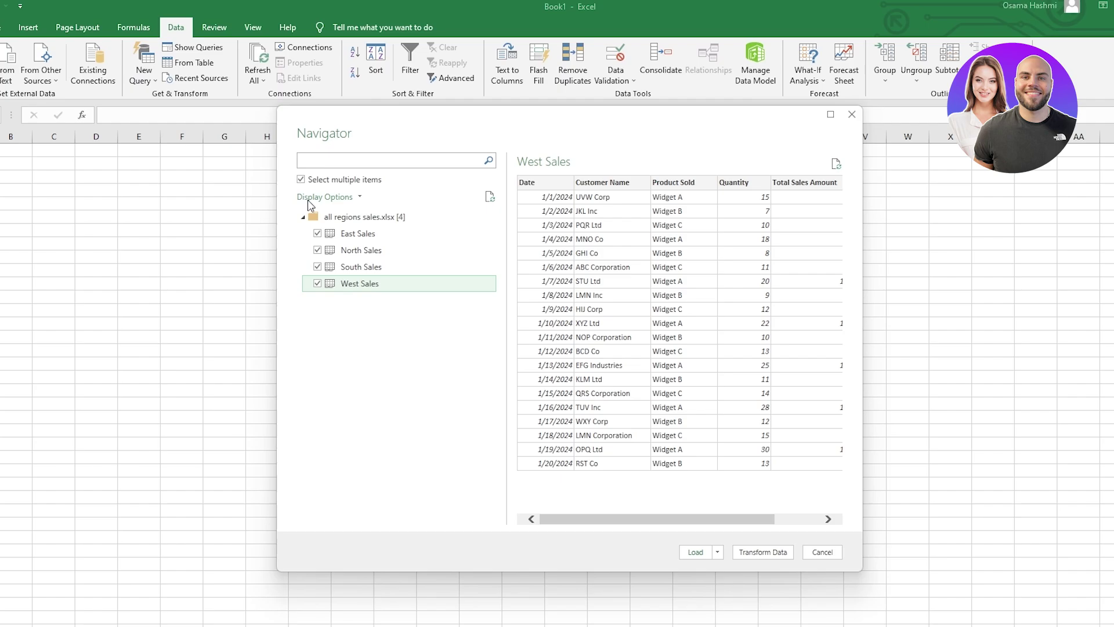
left_click(301, 179)
- Choose the East Sales sheet as the query source and open it for transforming in the Power Query Editor
left_click(356, 233)
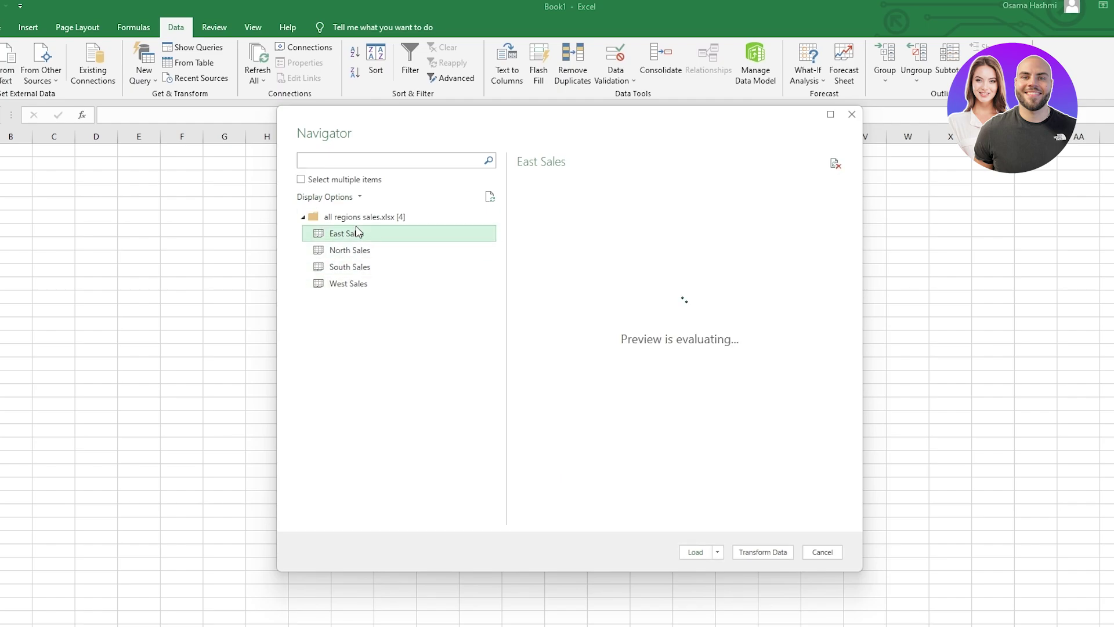
left_click(755, 552)
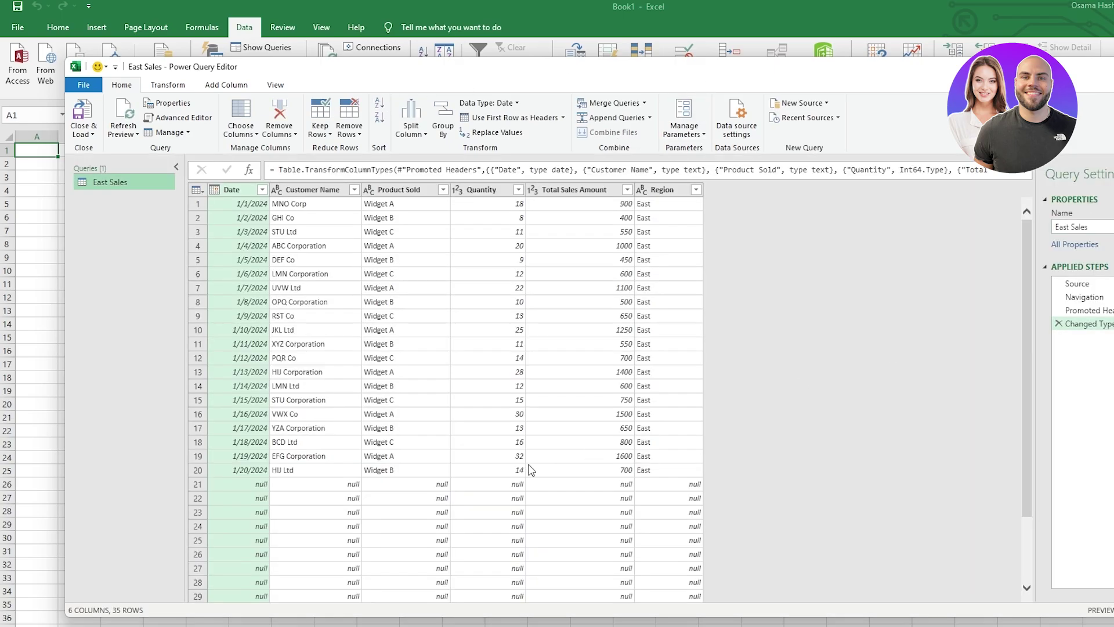
scroll(532, 473, "down", 5)
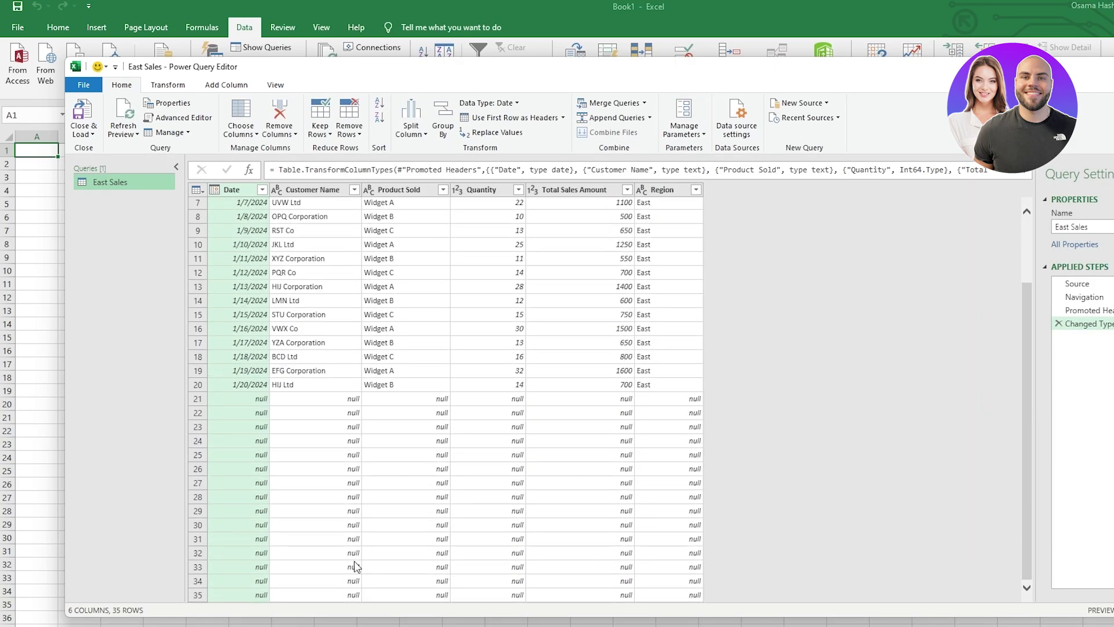
scroll(366, 496, "up", 5)
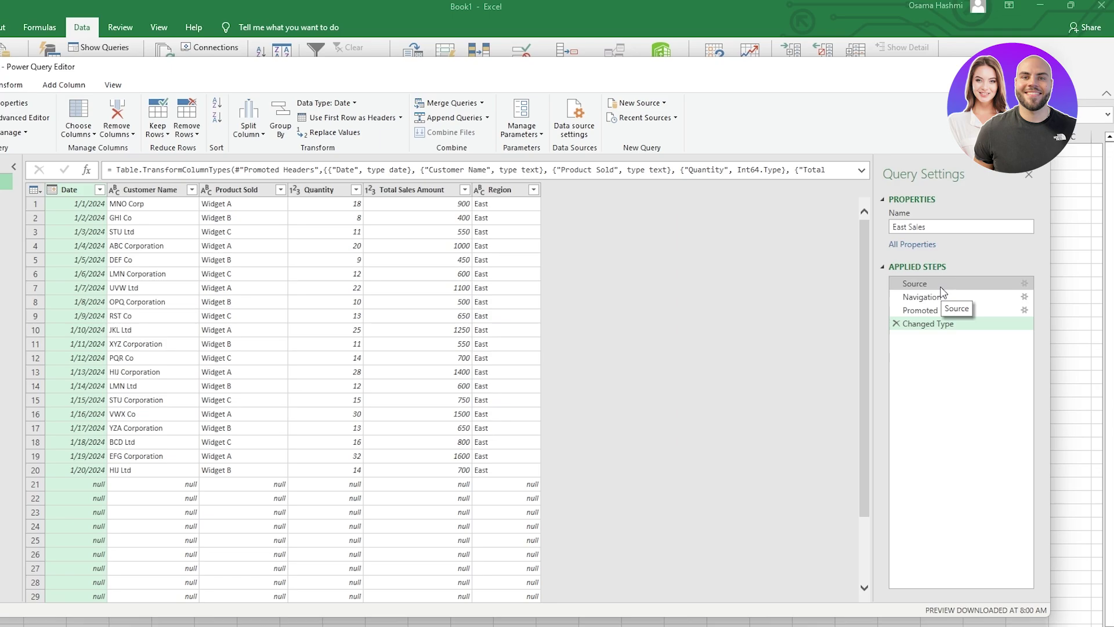
- Delete the Changed Type, Promoted Headers and Navigation steps from the East Sales query, keeping only Source
left_click(897, 324)
left_click(897, 310)
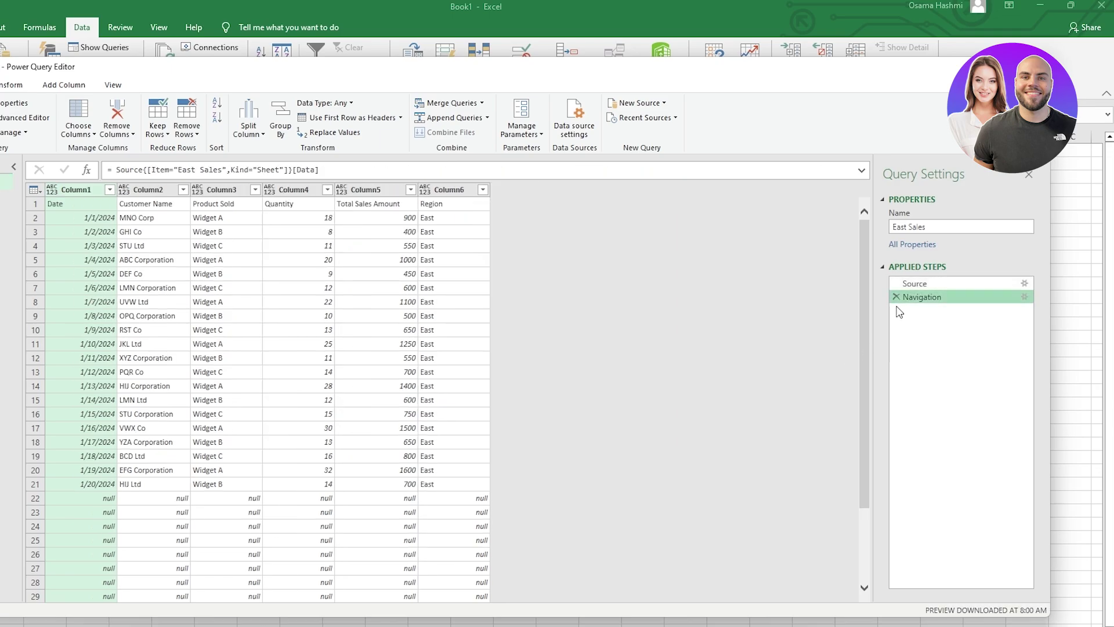
left_click(897, 297)
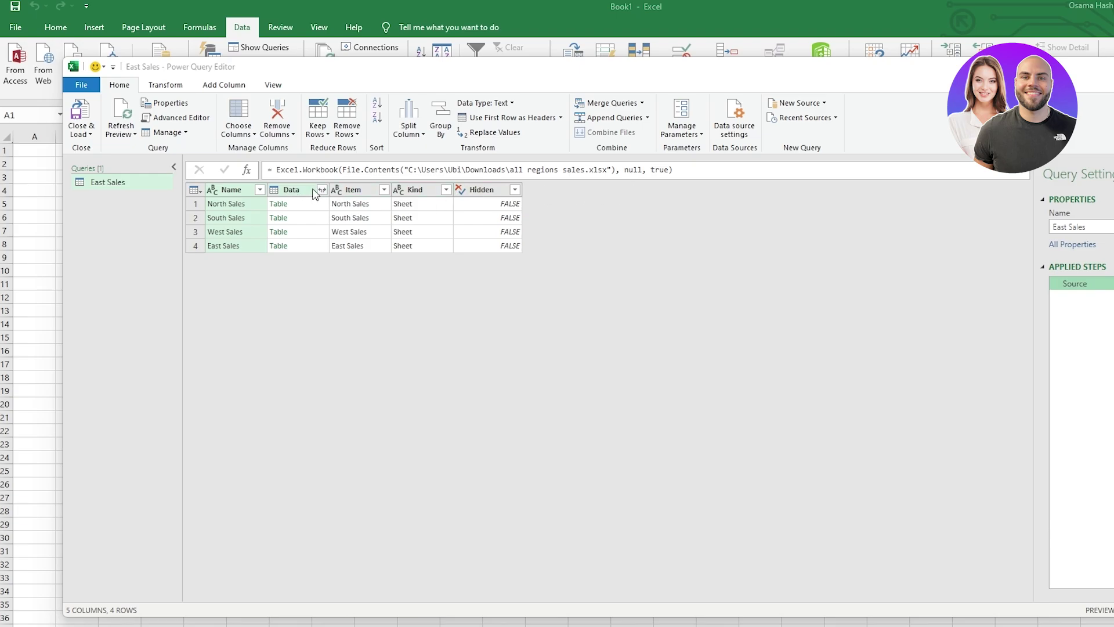
- Keep only the Name and Data columns, and expand Data into Column1 to Column6 with the original column name as prefix
left_click(243, 135)
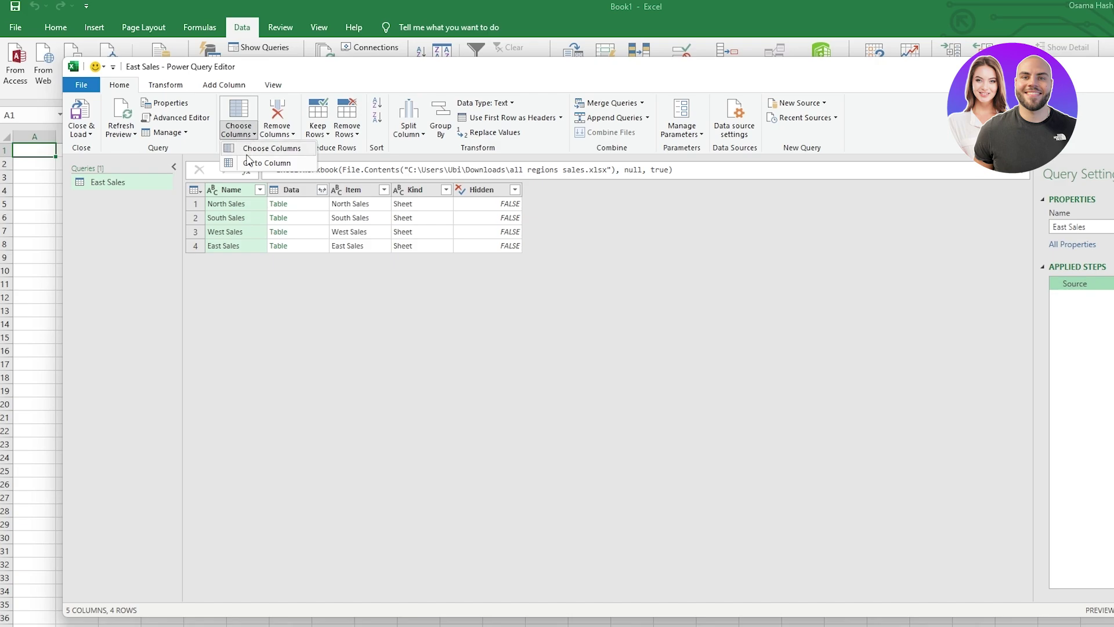
left_click(255, 148)
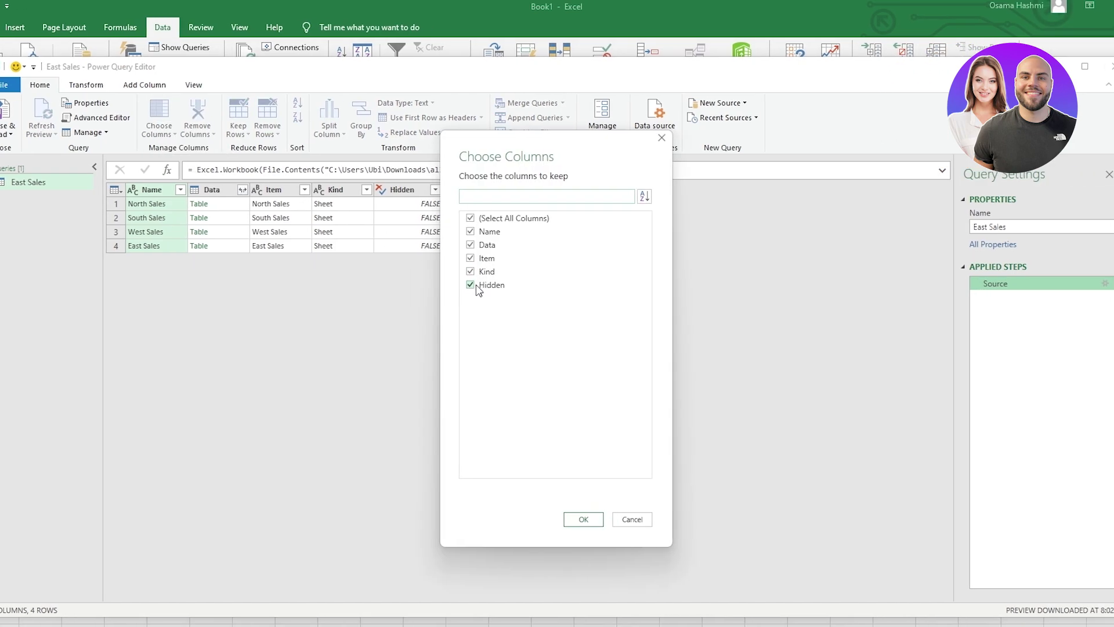
left_click(471, 285)
left_click(472, 272)
left_click(471, 259)
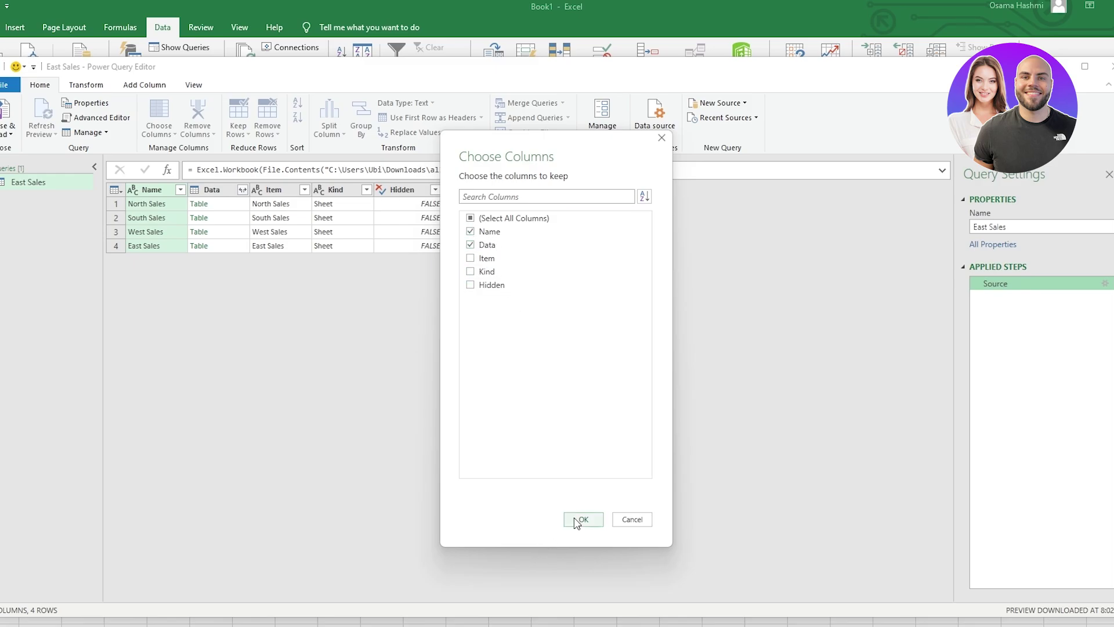
left_click(593, 521)
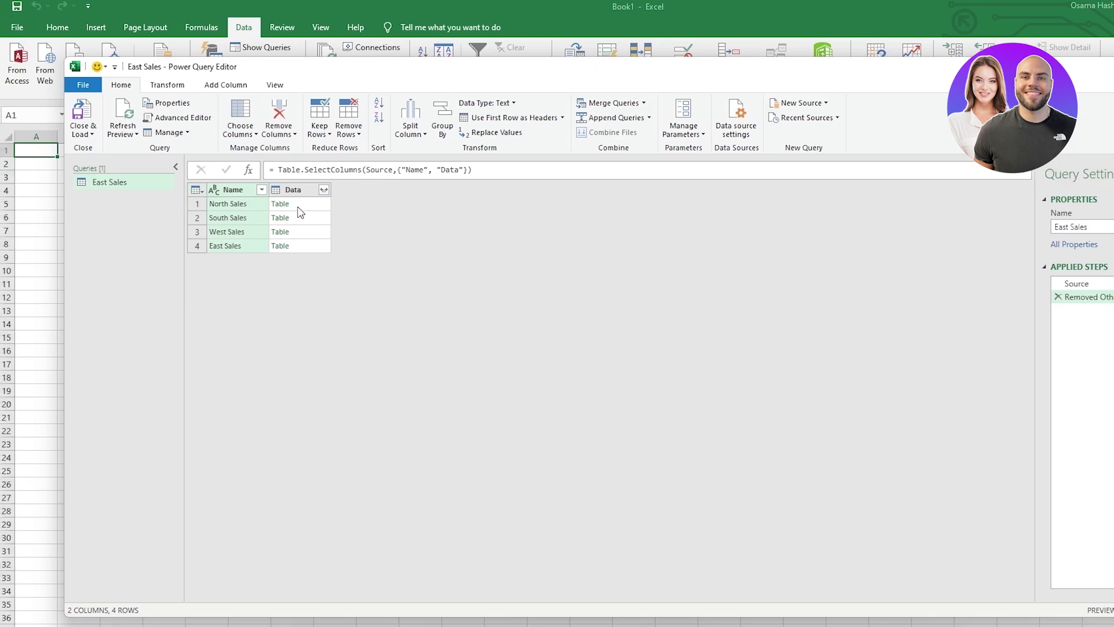
left_click(324, 190)
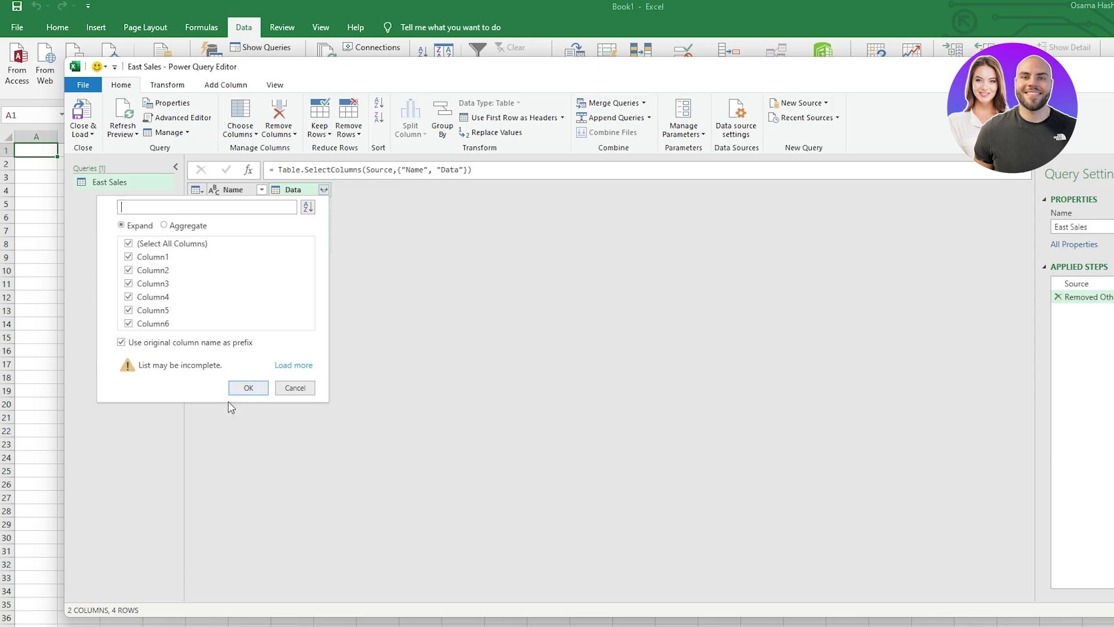
left_click(249, 388)
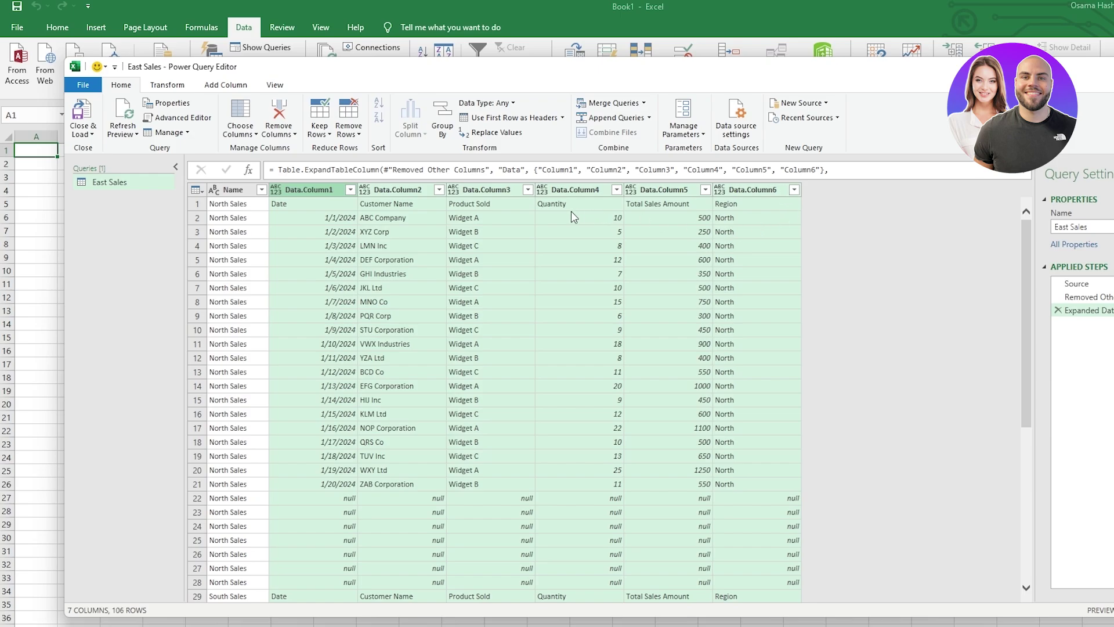
- Examine the expanded rows of all four regional sheets for header rows and empty rows
scroll(558, 232, "down", 5)
scroll(548, 243, "up", 5)
scroll(232, 457, "down", 15)
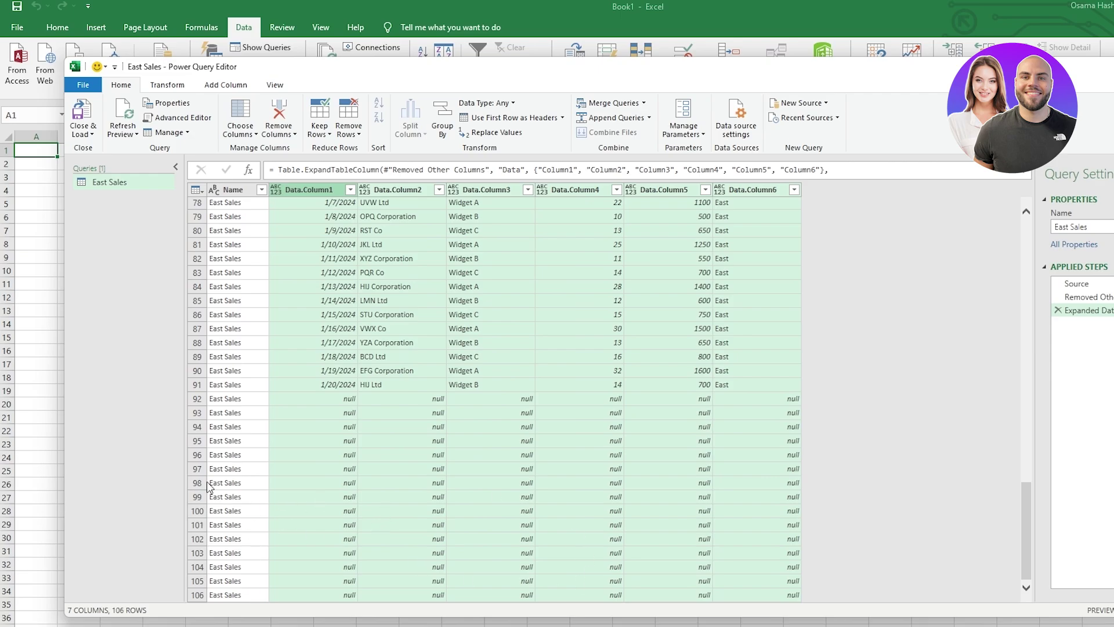
scroll(299, 405, "up", 3)
scroll(299, 405, "up", 6)
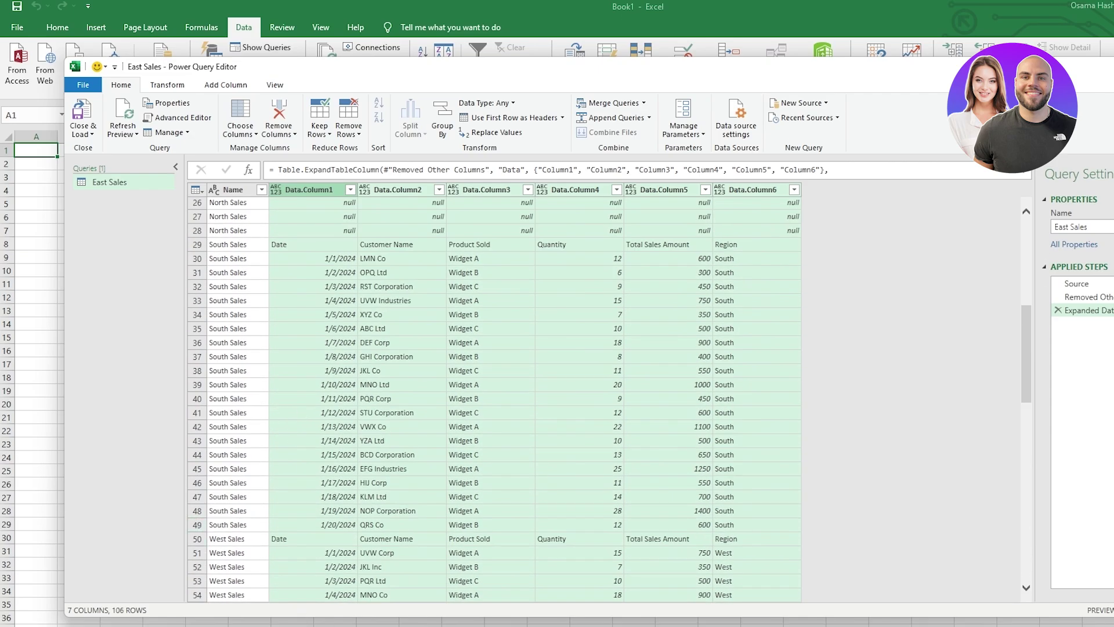
scroll(334, 425, "up", 5)
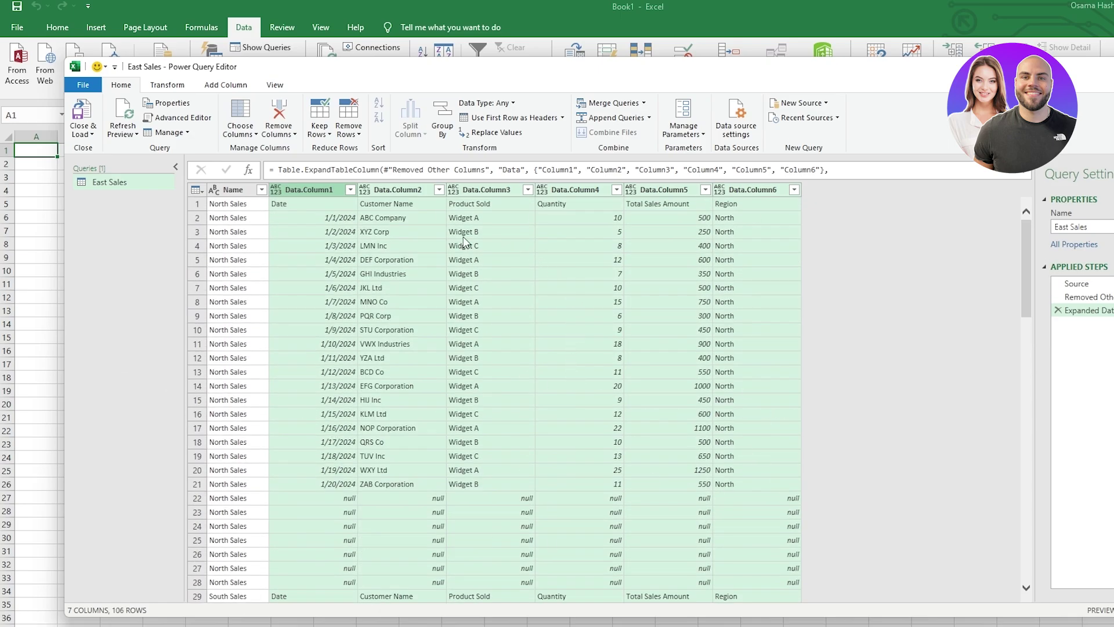
scroll(322, 275, "down", 3)
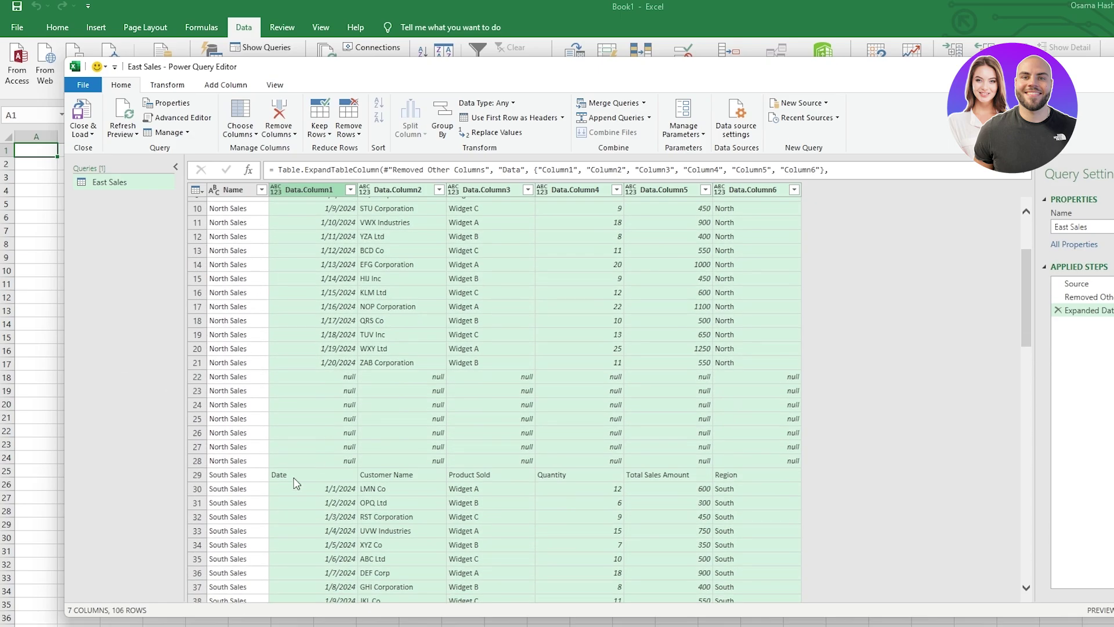
left_click(324, 390)
scroll(578, 428, "down", 20)
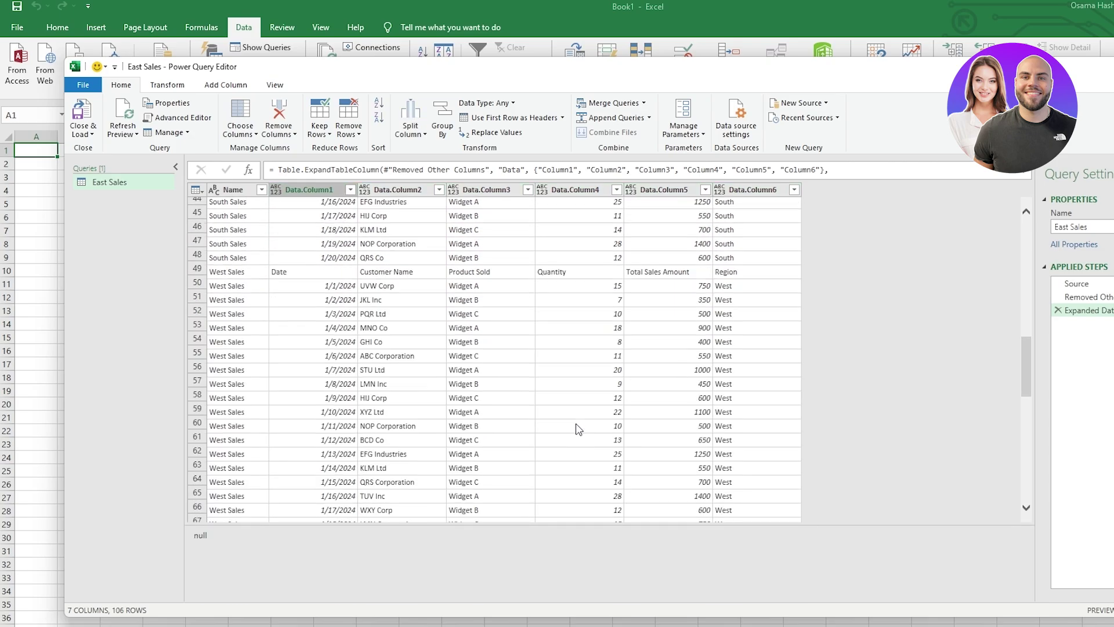
scroll(578, 430, "down", 2)
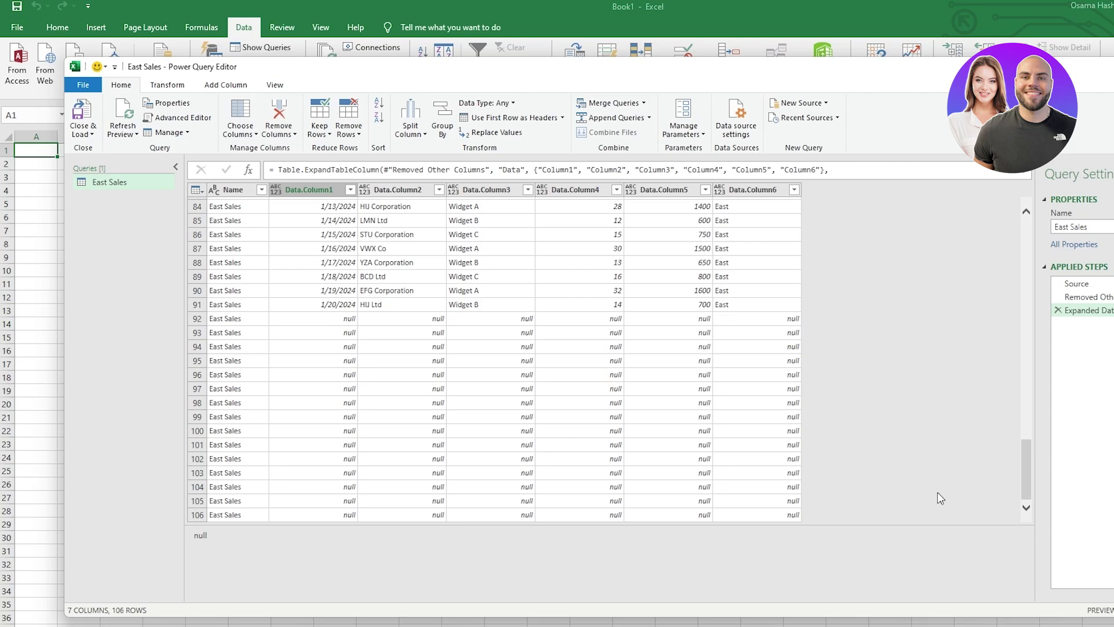
key("ctrl+Home")
scroll(479, 390, "down", 5)
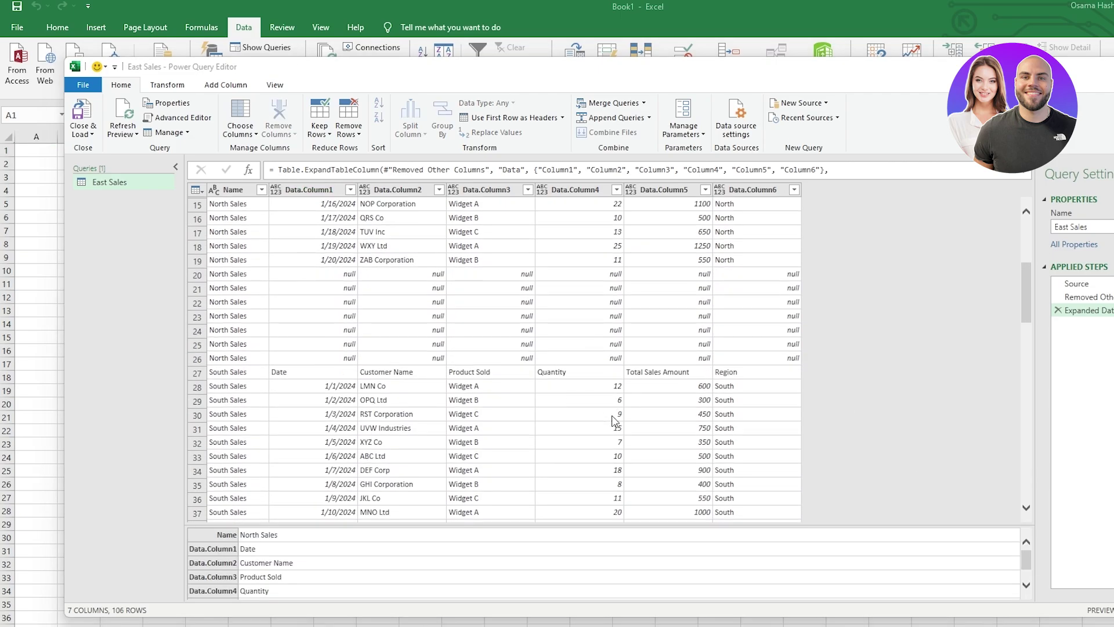
scroll(479, 390, "up", 5)
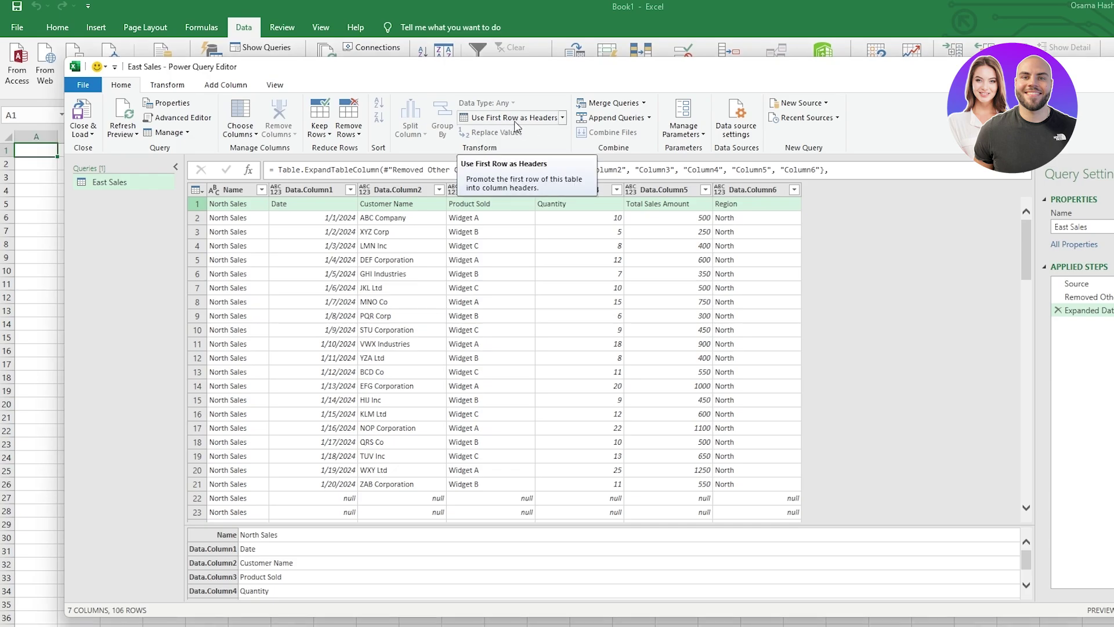
- Promote the first row of the combined sales table to column headers
left_click(514, 118)
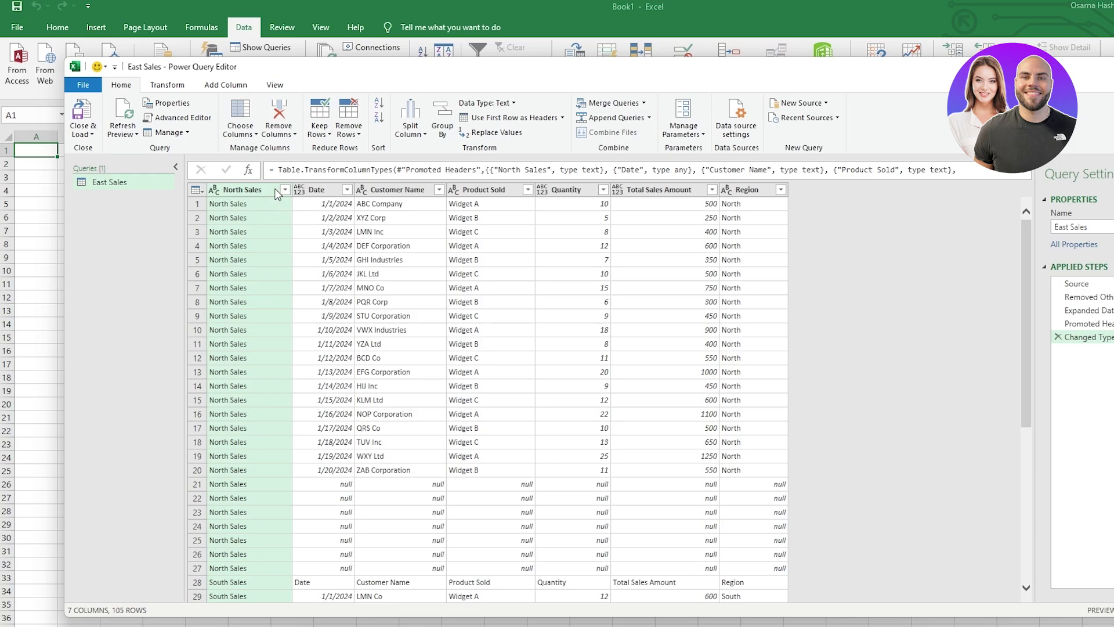
scroll(281, 379, "down", 14)
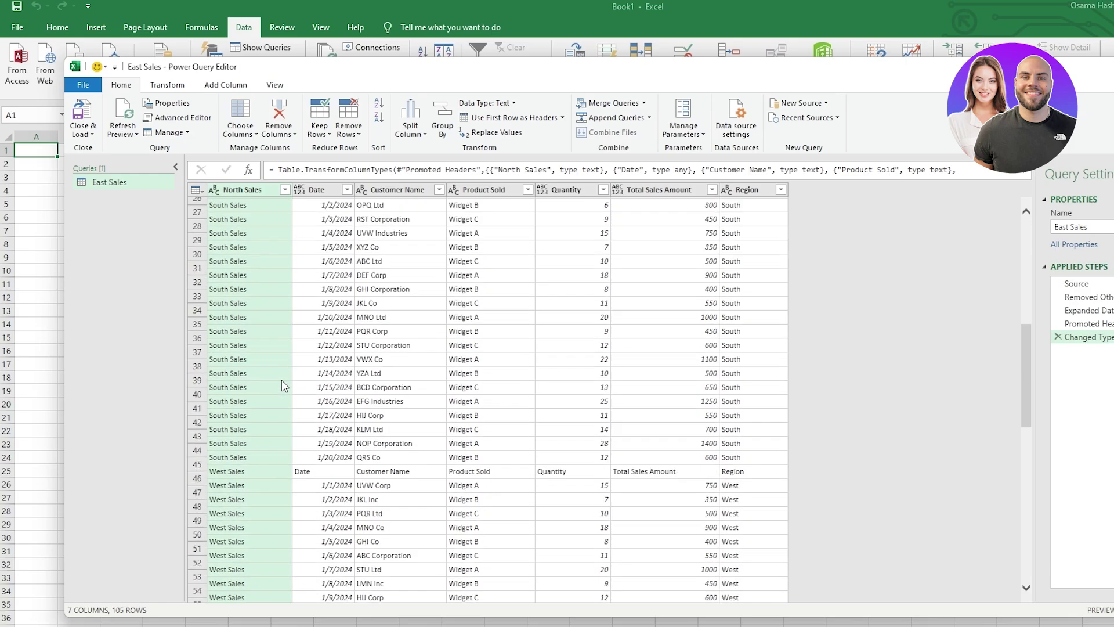
scroll(281, 379, "up", 7)
scroll(280, 379, "up", 7)
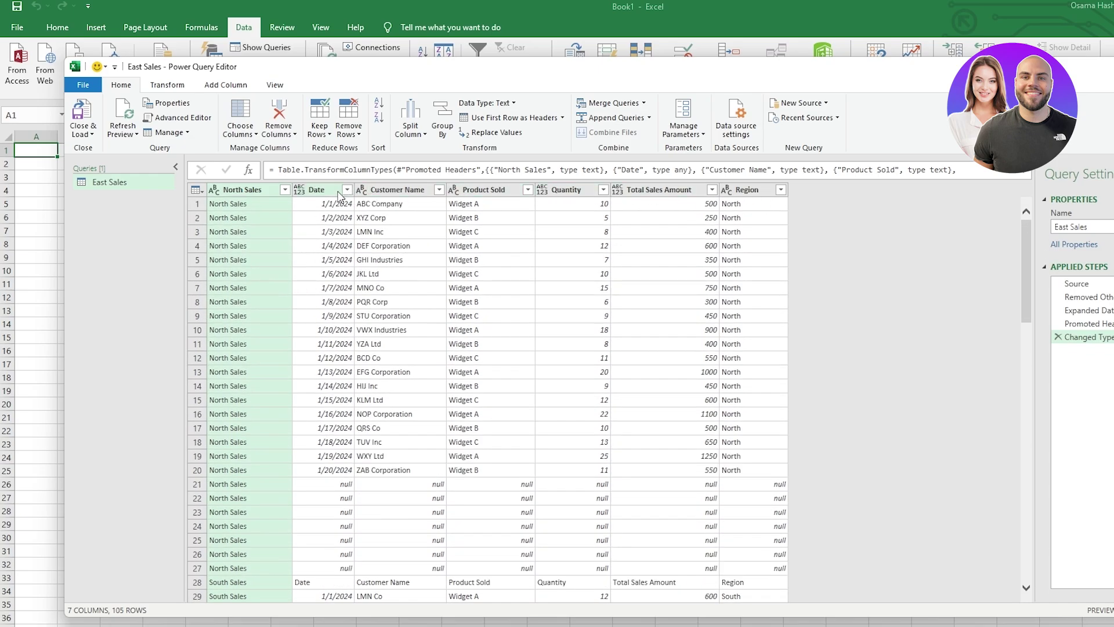
- Filter the Date column to exclude the null rows and the repeated "Date" header rows
left_click(325, 190)
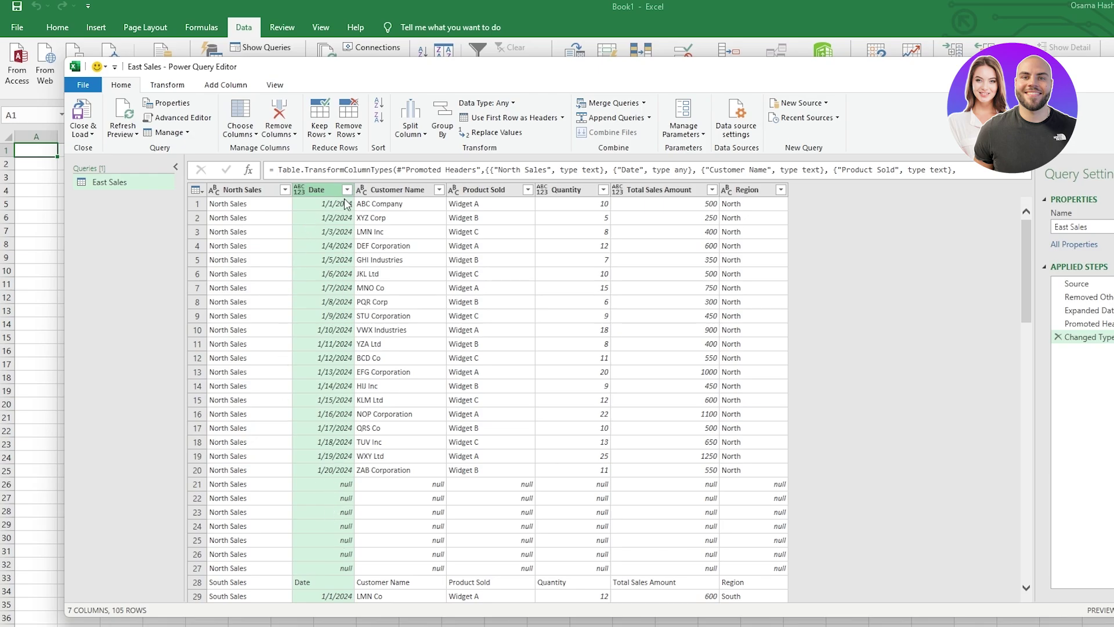
scroll(329, 411, "down", 4)
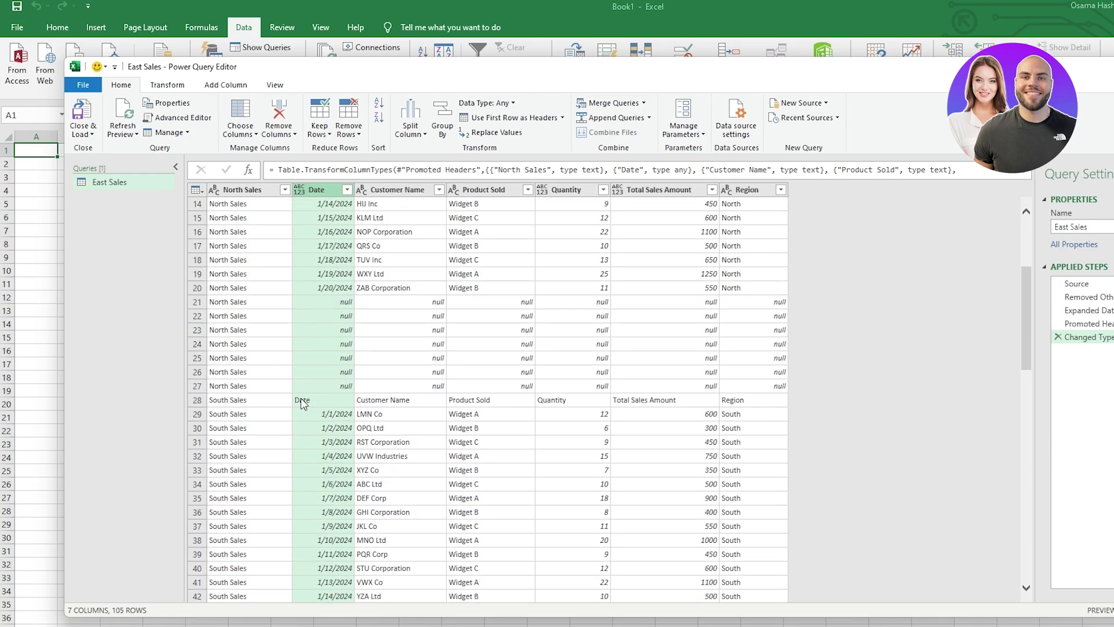
scroll(302, 410, "down", 16)
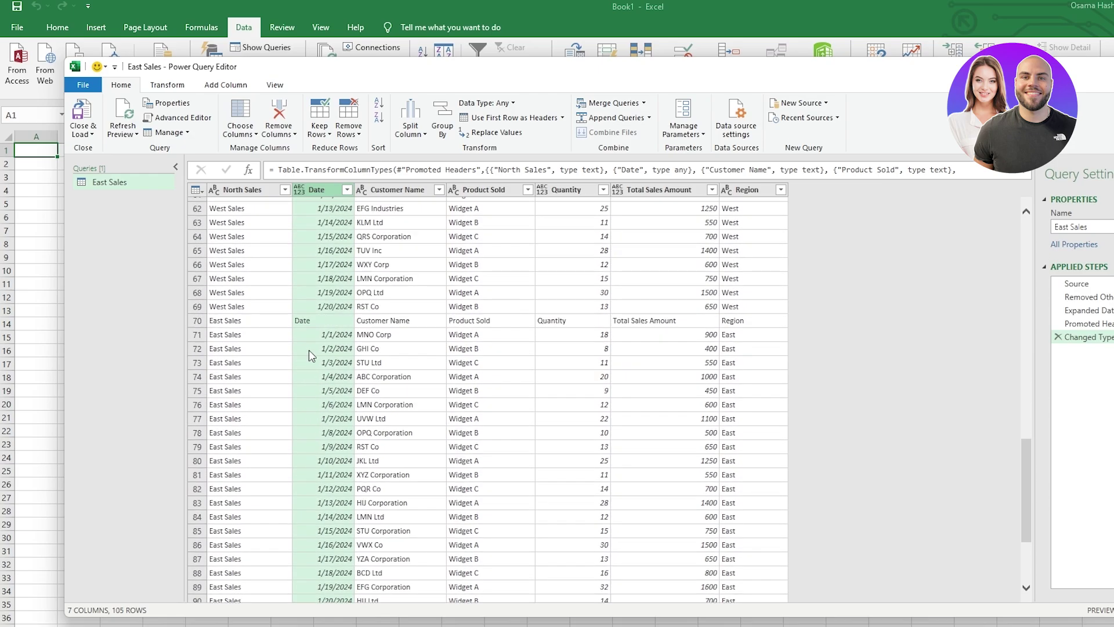
scroll(316, 351, "up", 13)
scroll(363, 423, "up", 8)
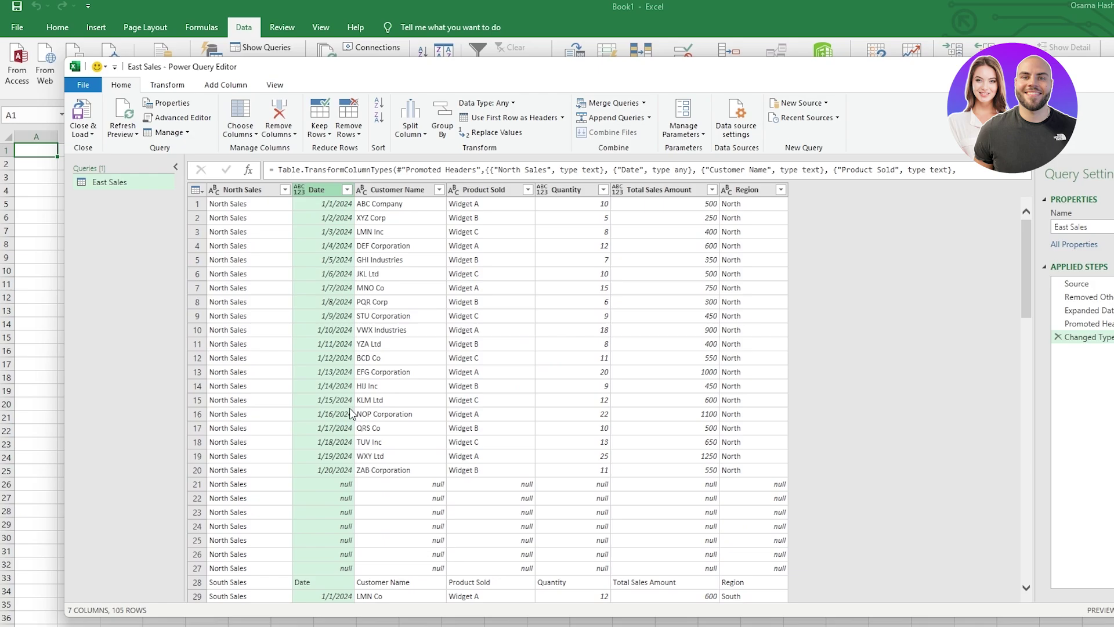
left_click(347, 190)
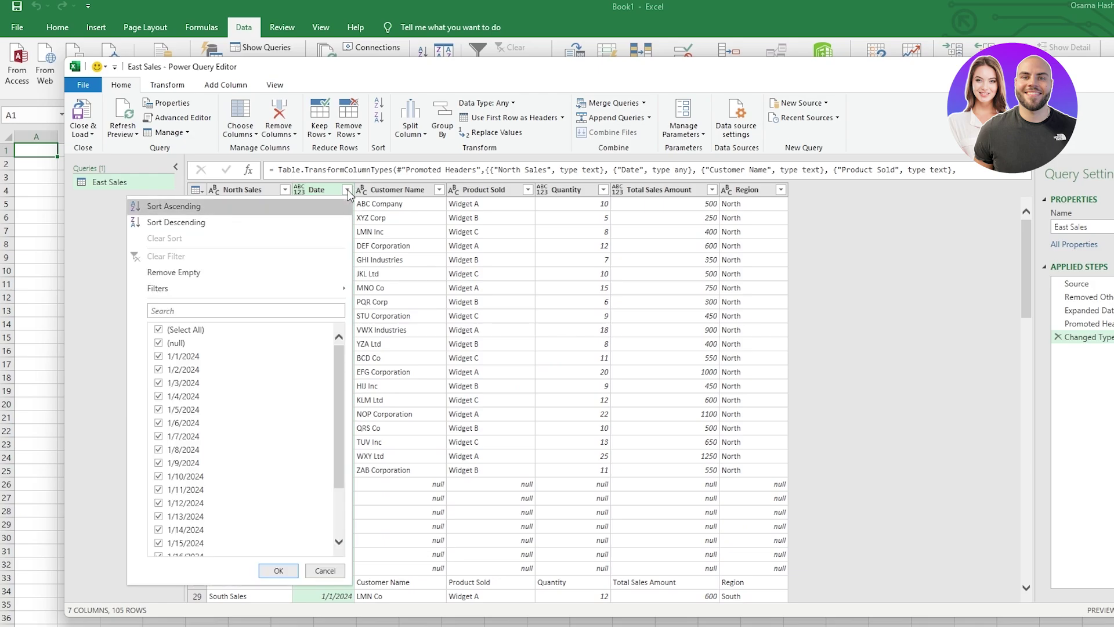
left_click(160, 346)
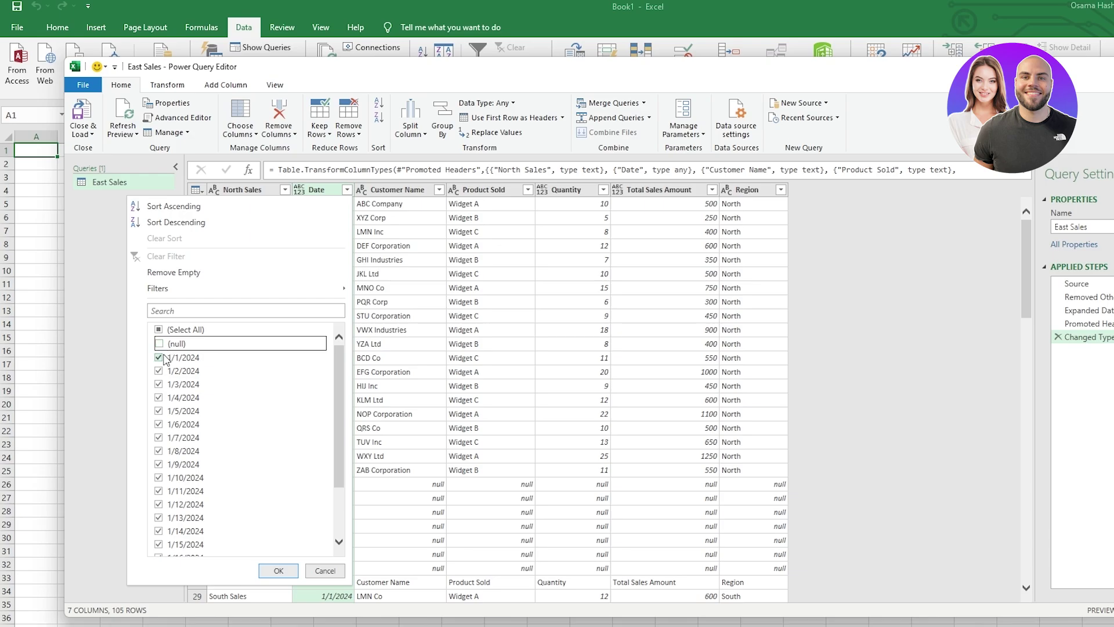
scroll(166, 537, "down", 2)
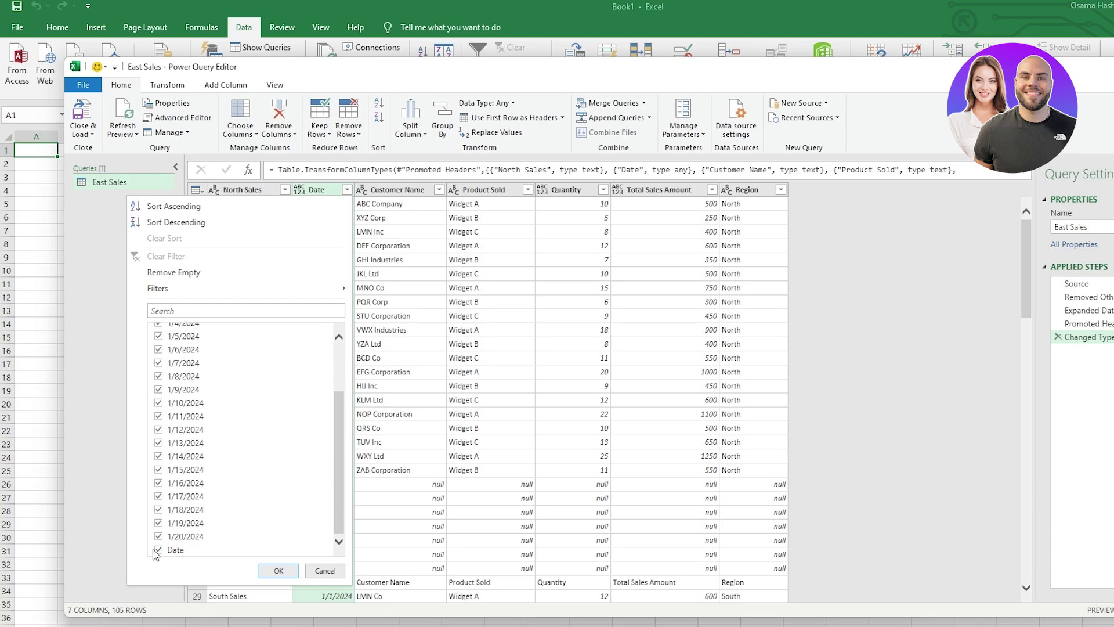
left_click(160, 549)
left_click(274, 570)
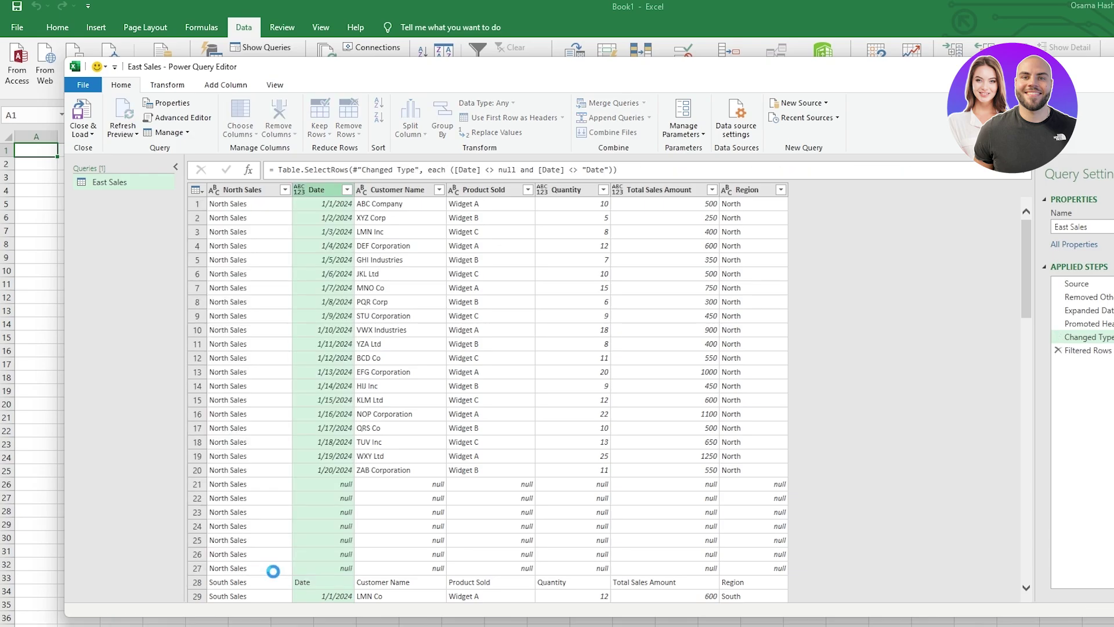
- Check the filtered rows of all four regions for leftover header rows and empty rows
scroll(406, 513, "down", 11)
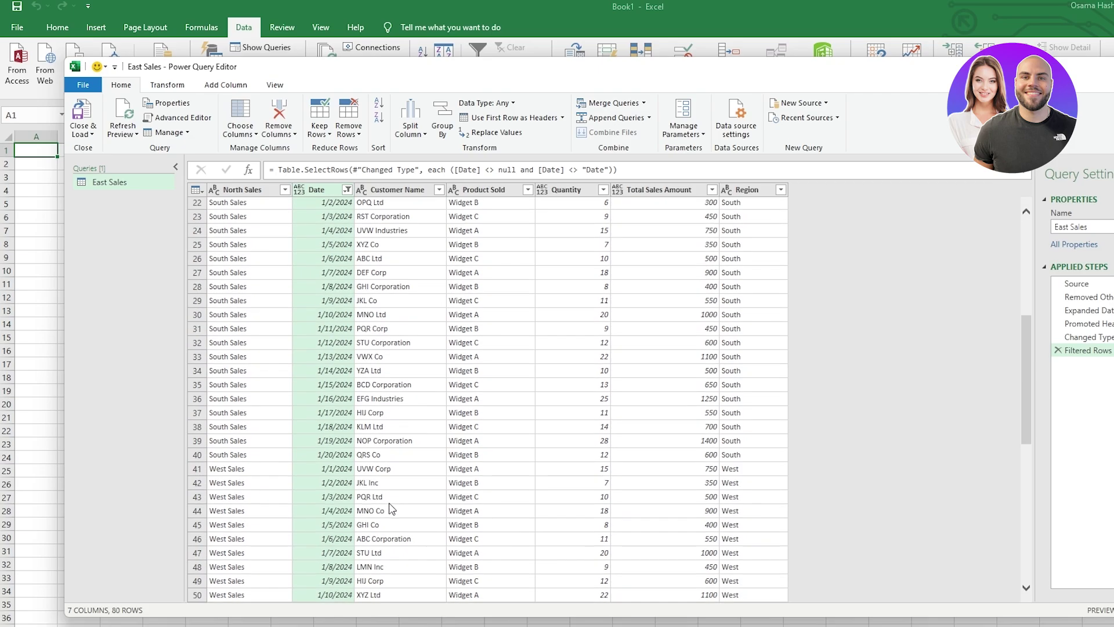
scroll(345, 514, "down", 6)
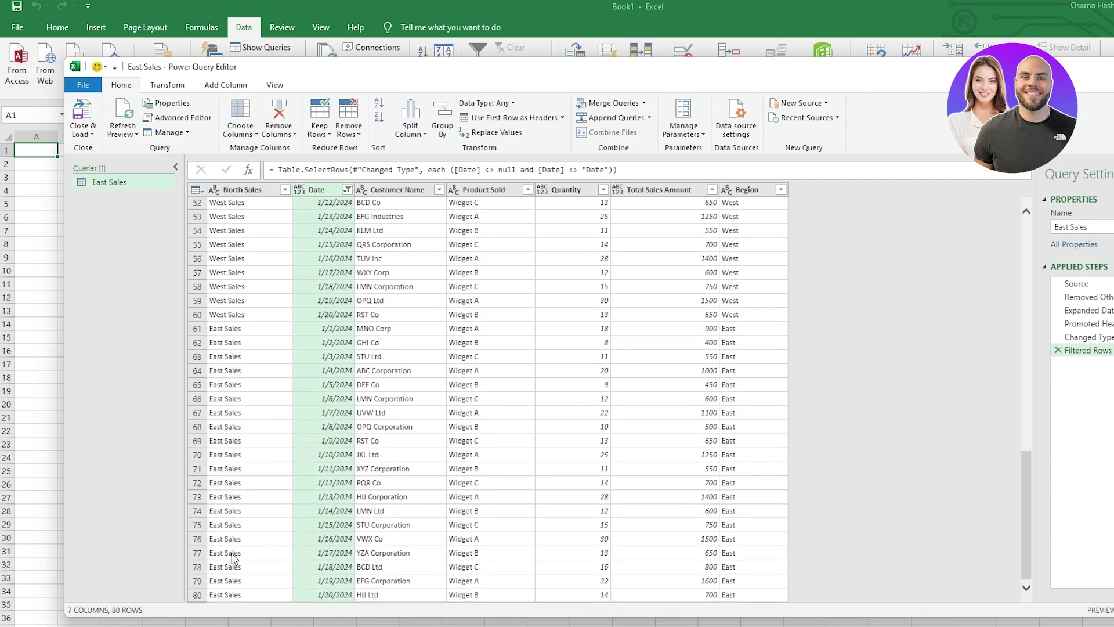
scroll(379, 579, "up", 11)
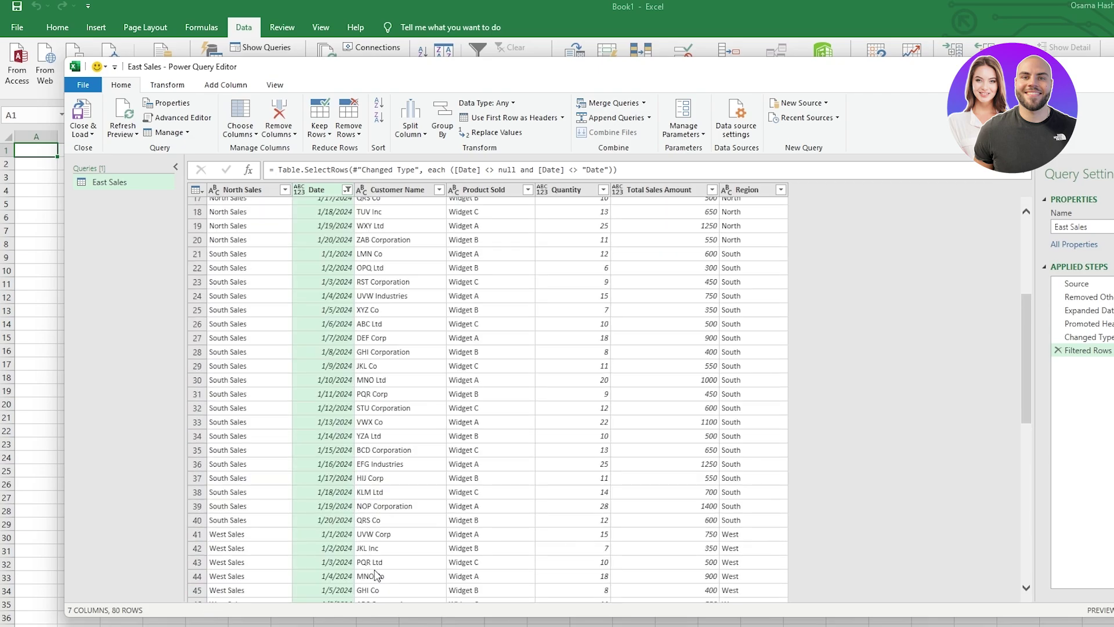
scroll(314, 430, "up", 5)
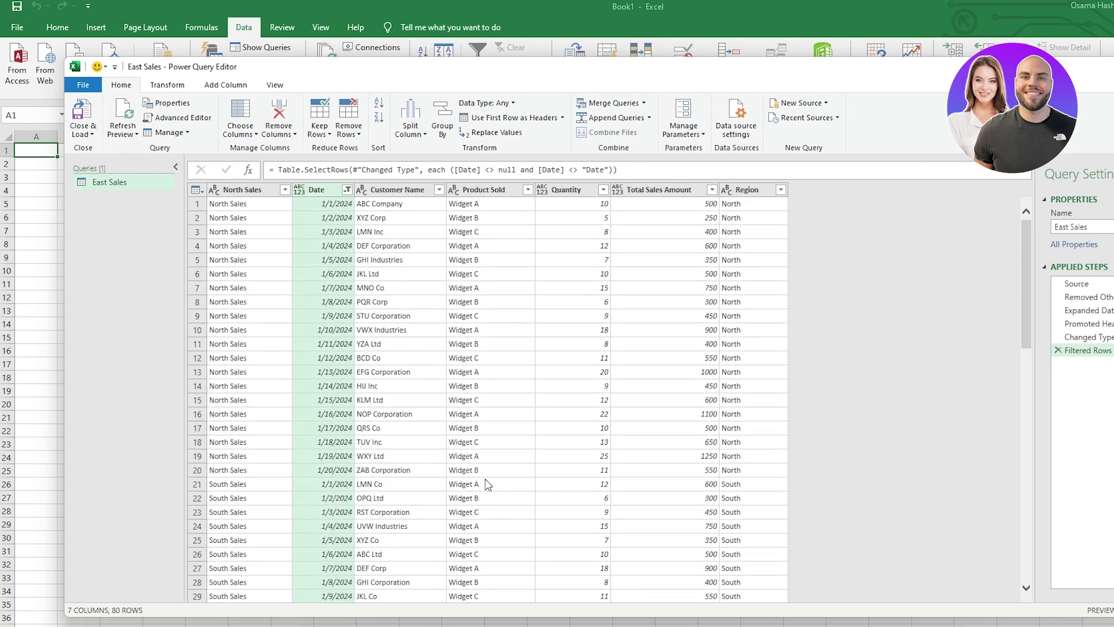
scroll(490, 293, "down", 5)
scroll(503, 433, "up", 5)
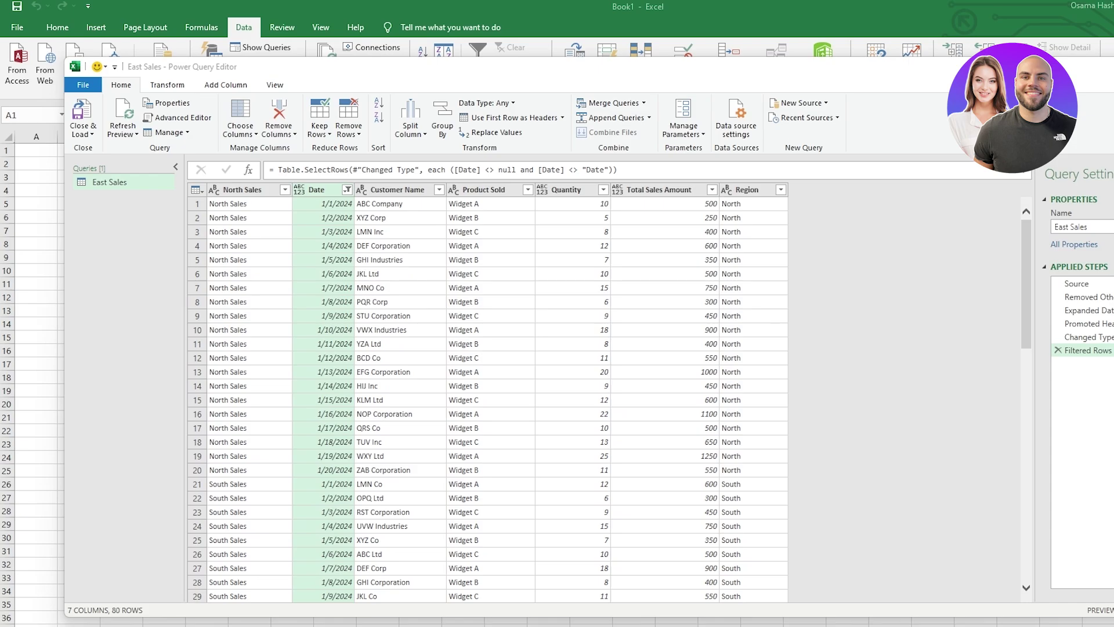
- Rename the North Sales column as "All sales"
right_click(242, 193)
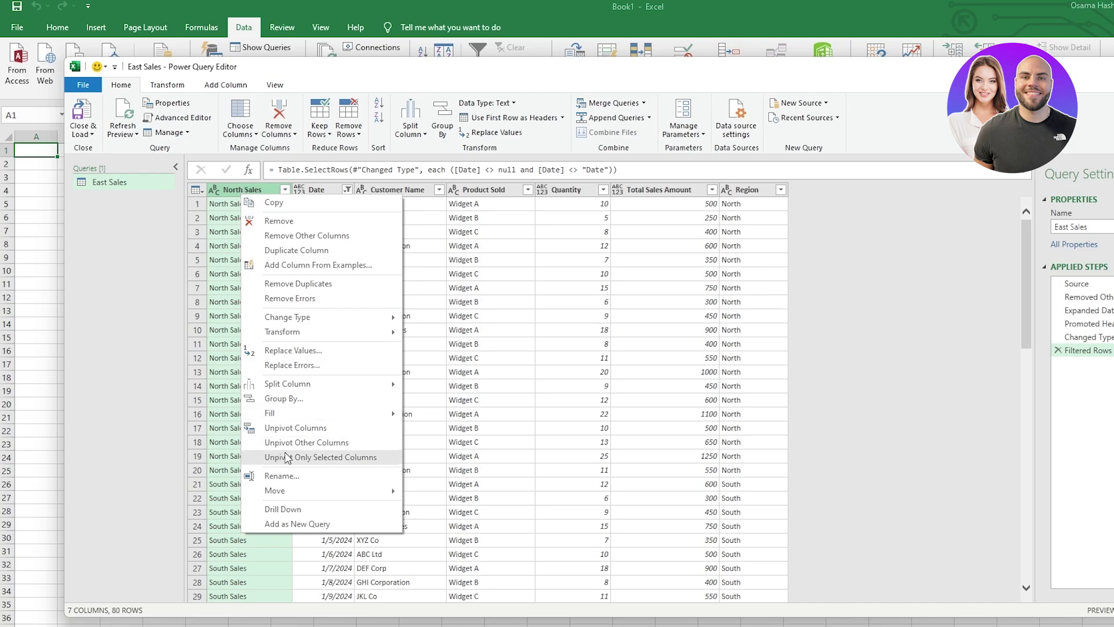
left_click(282, 476)
type("ALL sales")
key("Left")
key("Left")
key("Left")
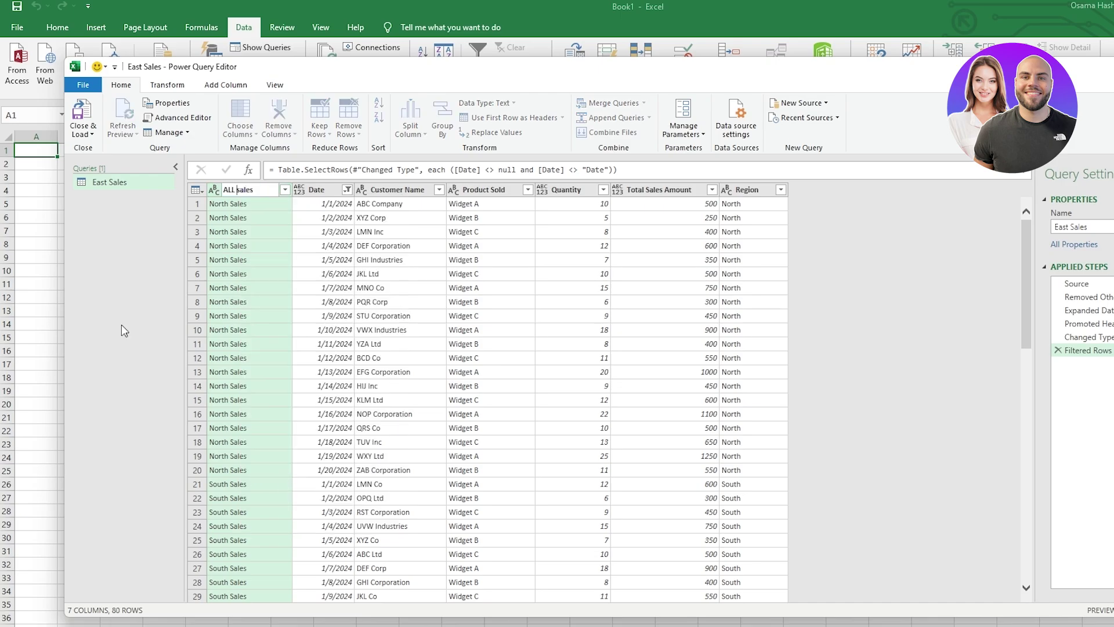
key("BackSpace")
key("BackSpace")
type("ll")
key("Return")
scroll(480, 395, "down", 7)
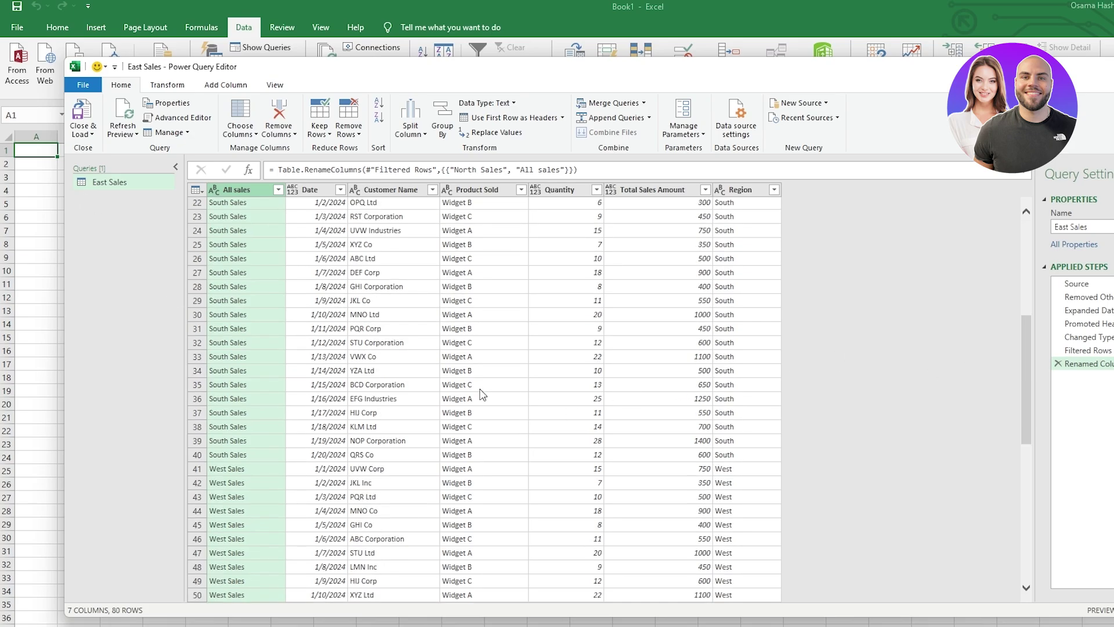
scroll(598, 383, "up", 7)
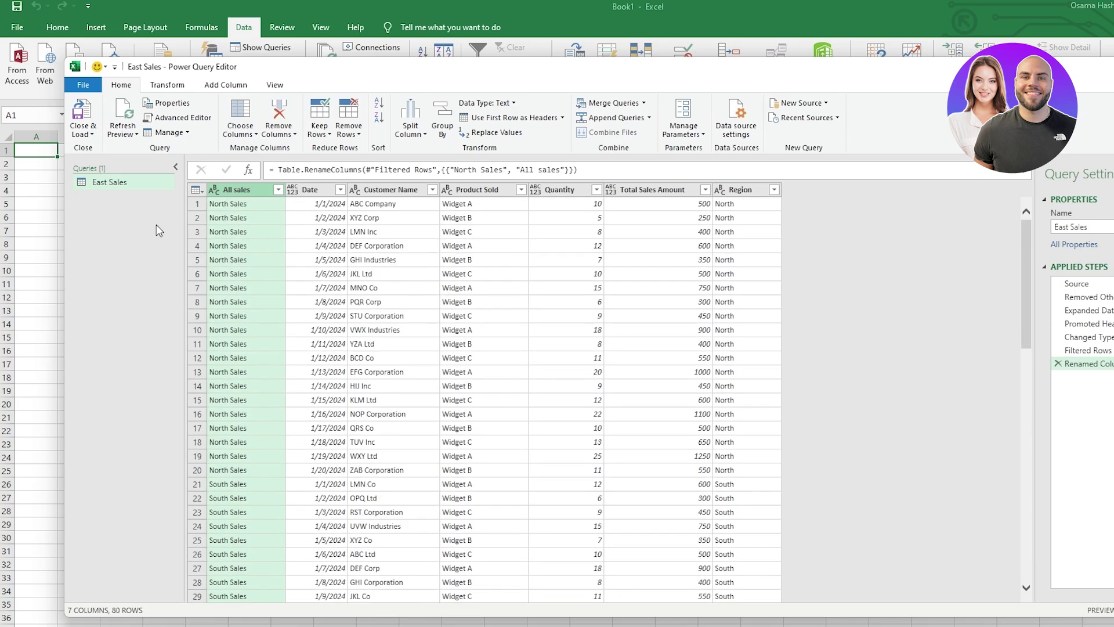
- Close the query editor, load the combined table into a new worksheet and dismiss the accessibility tip
left_click(81, 133)
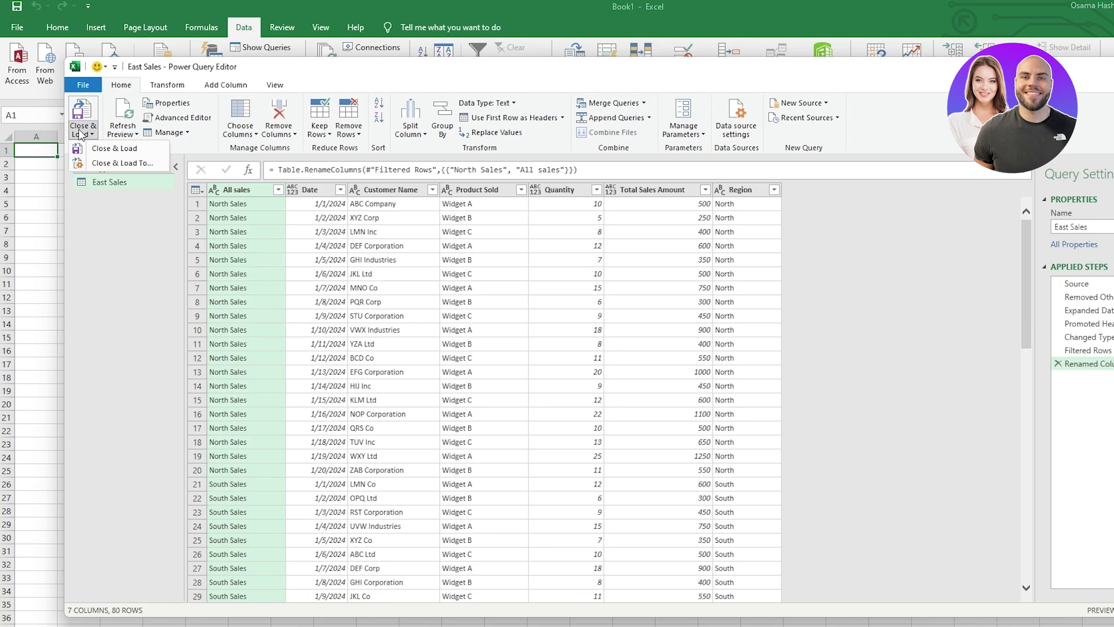
left_click(100, 149)
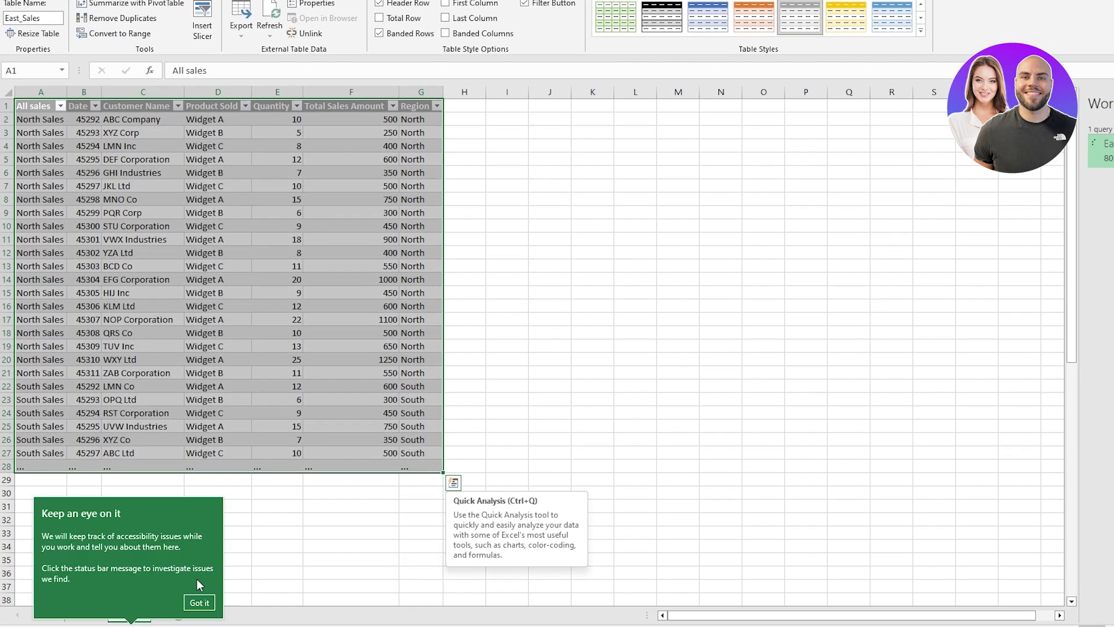
left_click(199, 606)
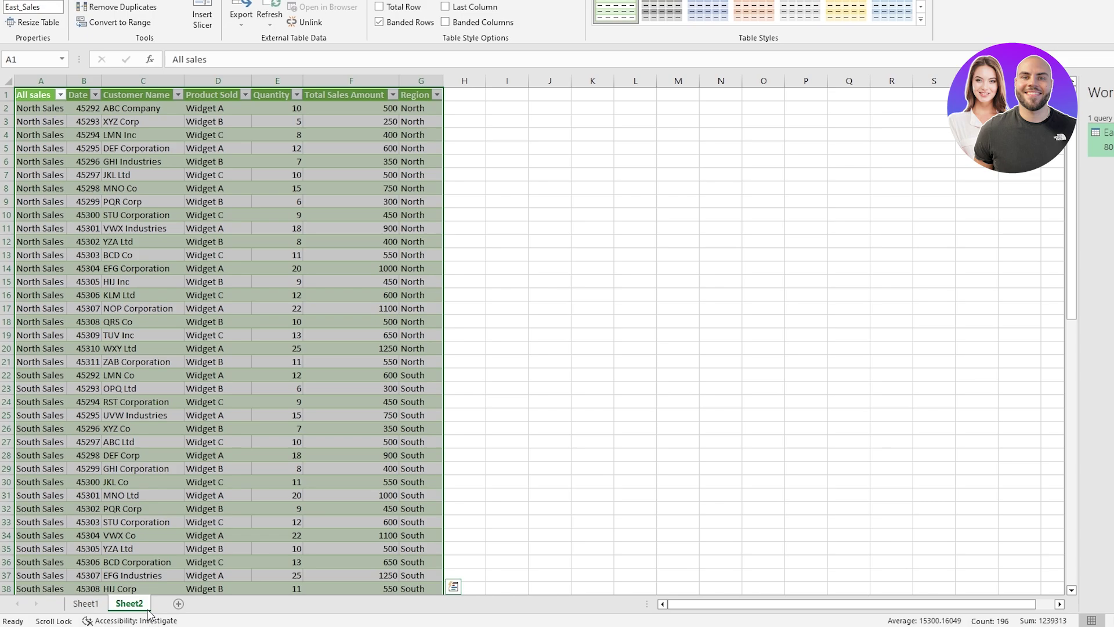
scroll(136, 532, "down", 6)
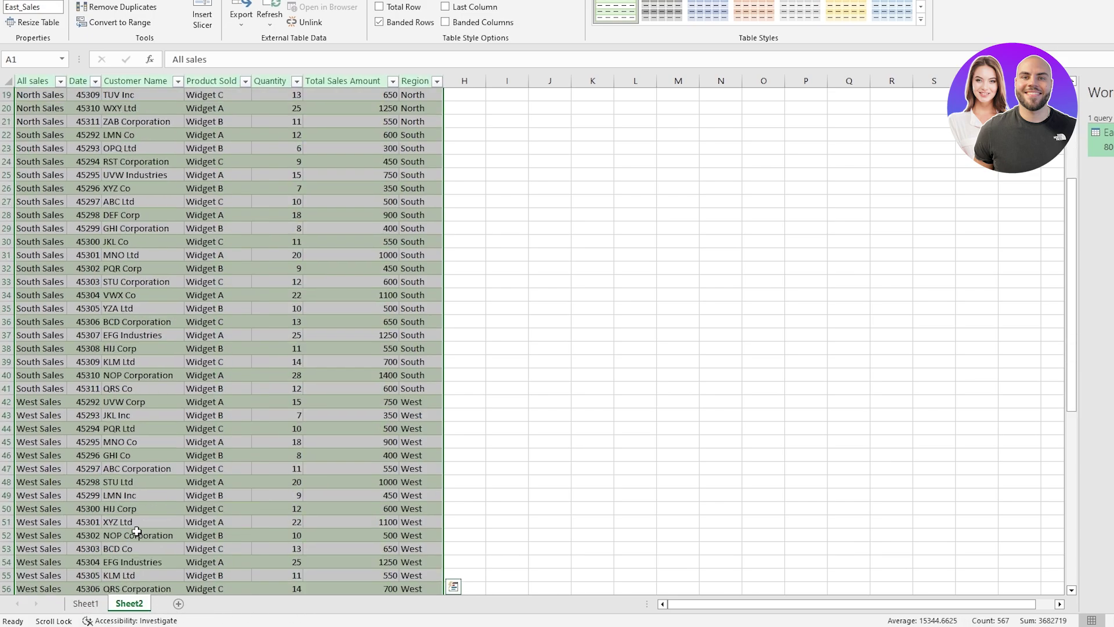
scroll(90, 549, "up", 6)
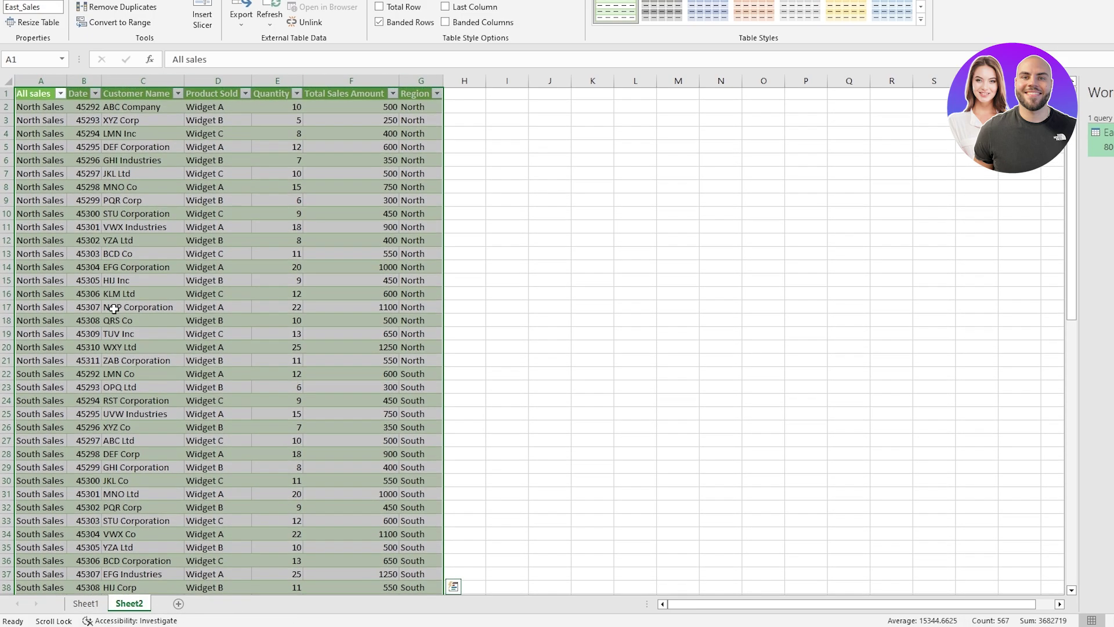
- Delete the empty worksheet Sheet1 from the workbook
left_click(85, 603)
right_click(93, 605)
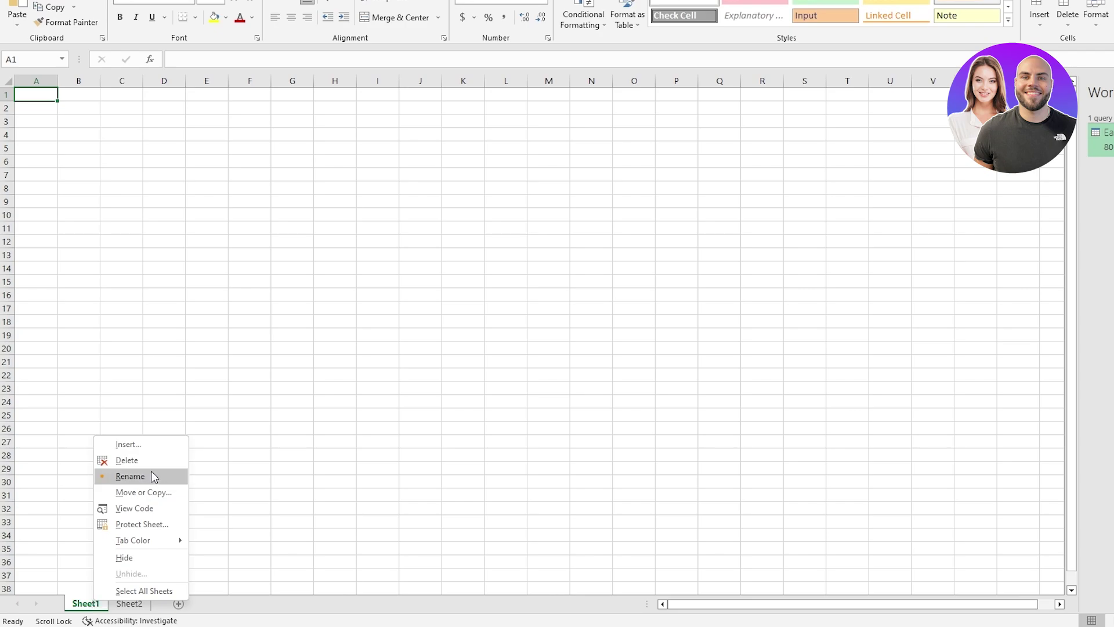
left_click(126, 460)
- Rename the worksheet containing the combined table as Sales
right_click(95, 609)
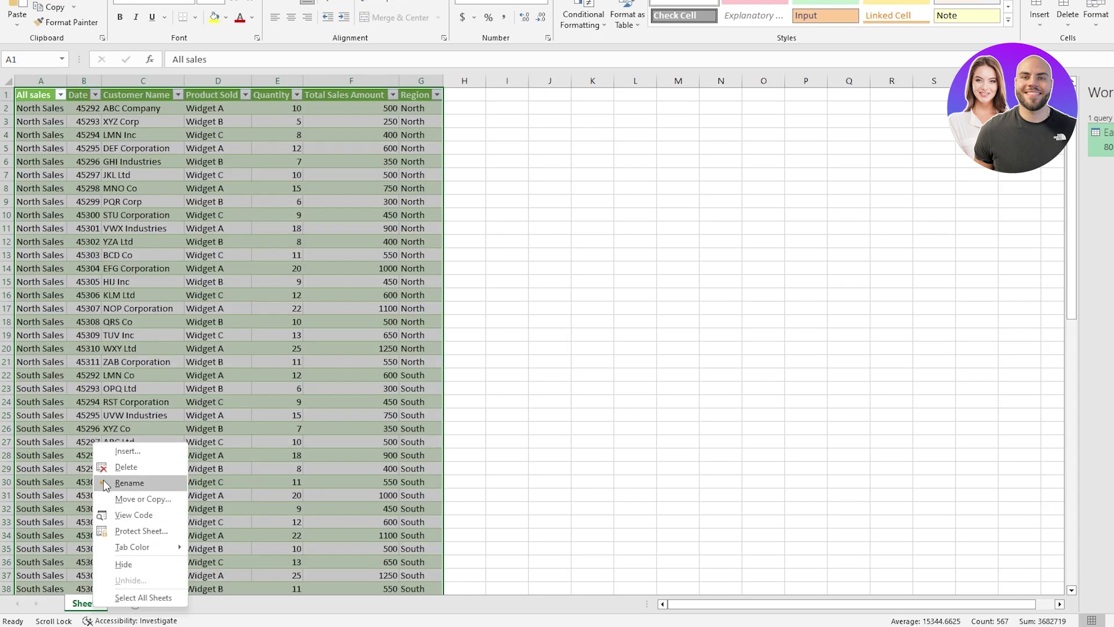
left_click(146, 486)
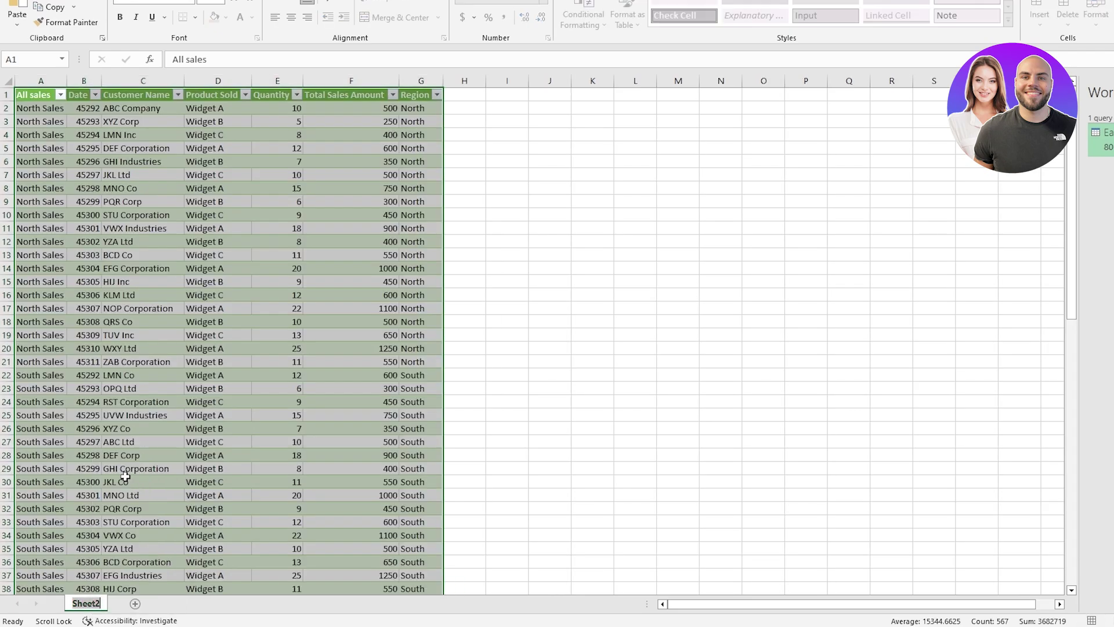
type("Sales")
left_click(557, 253)
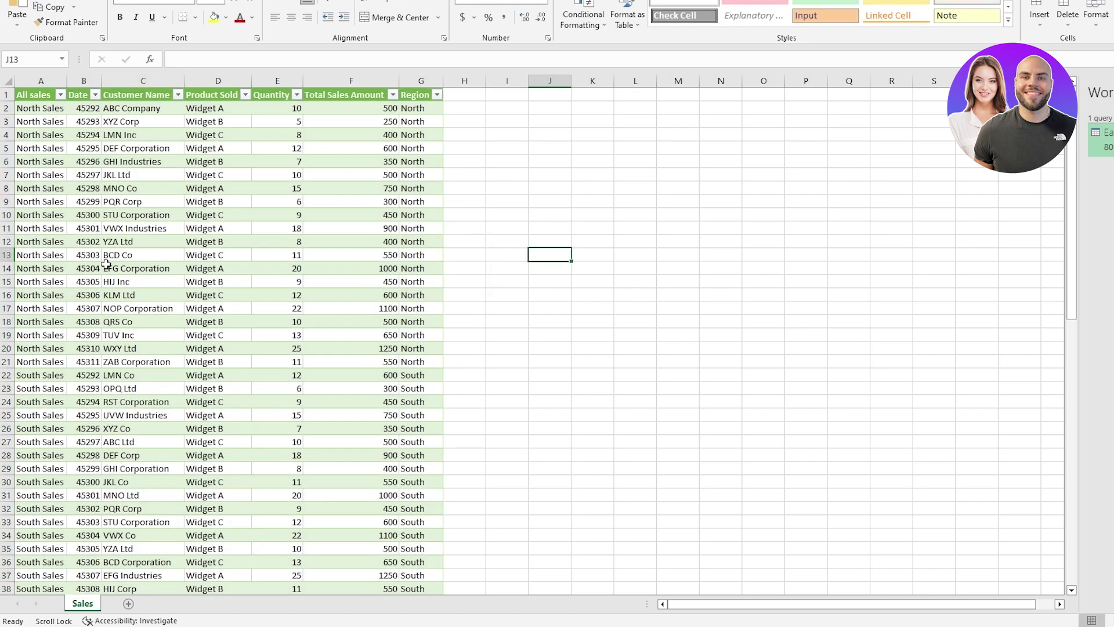
- Review the loaded table on the Sales sheet from the North rows through the East rows
scroll(97, 285, "down", 7)
scroll(87, 291, "down", 12)
scroll(78, 325, "up", 6)
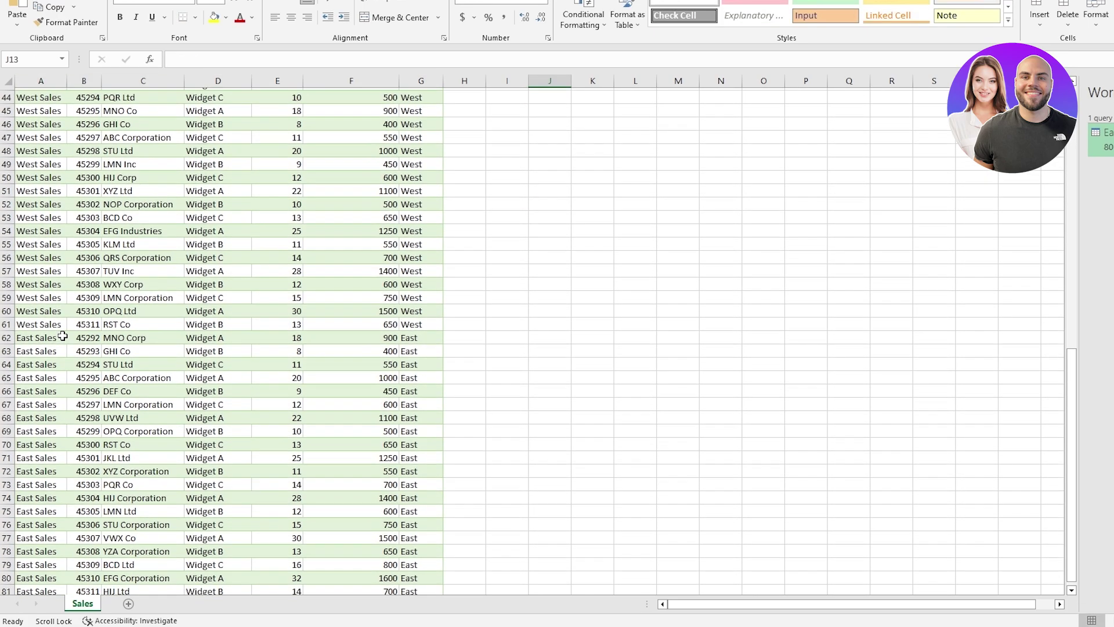
scroll(61, 335, "up", 12)
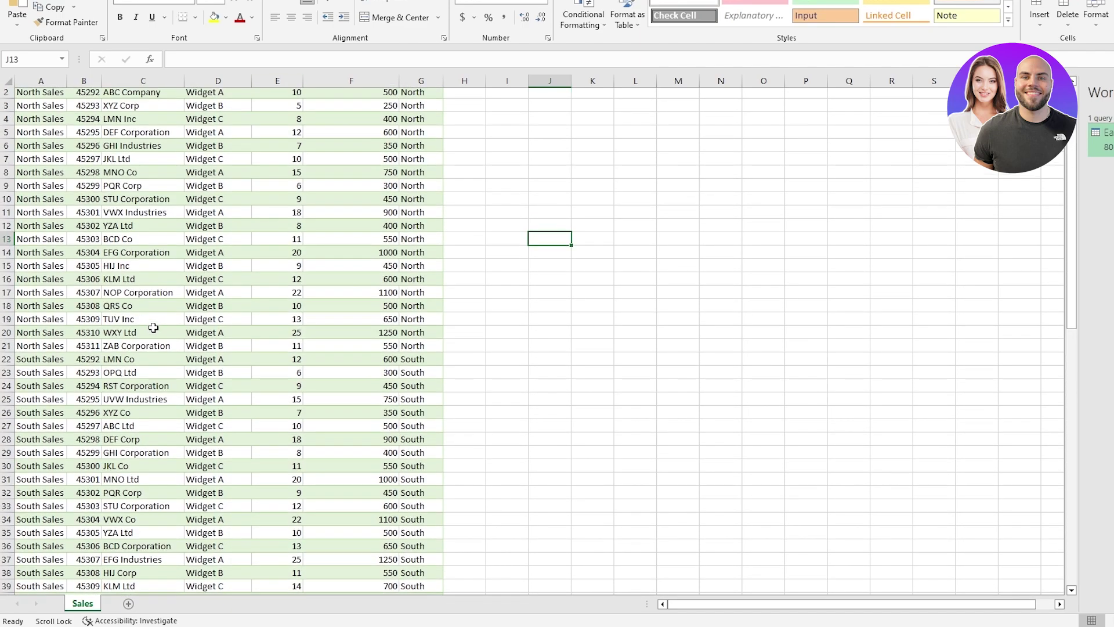
scroll(60, 325, "down", 6)
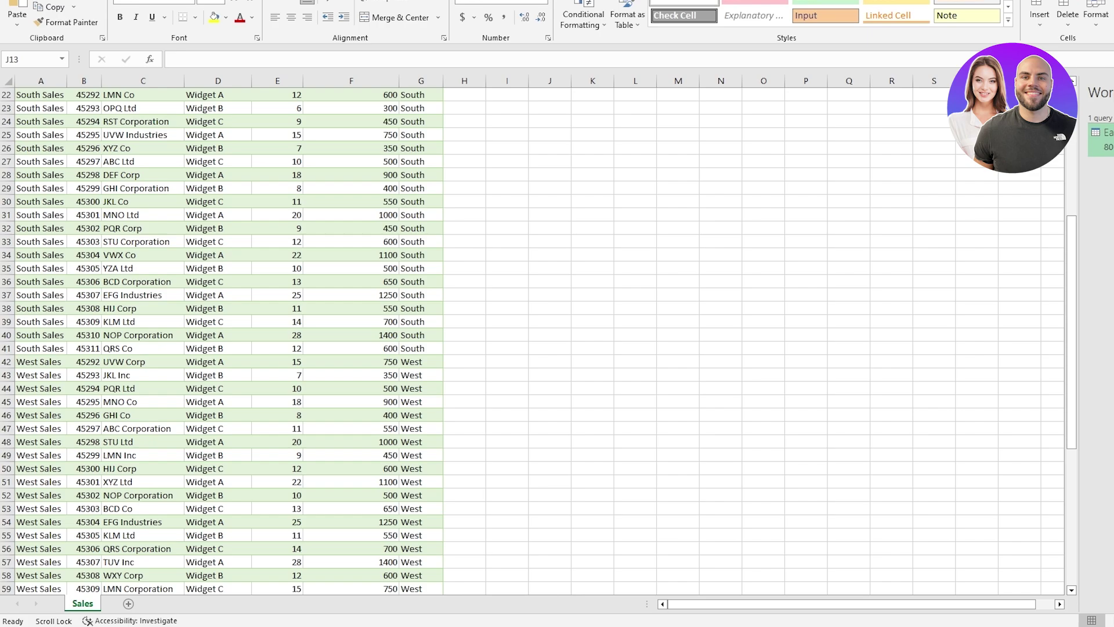
scroll(198, 531, "down", 5)
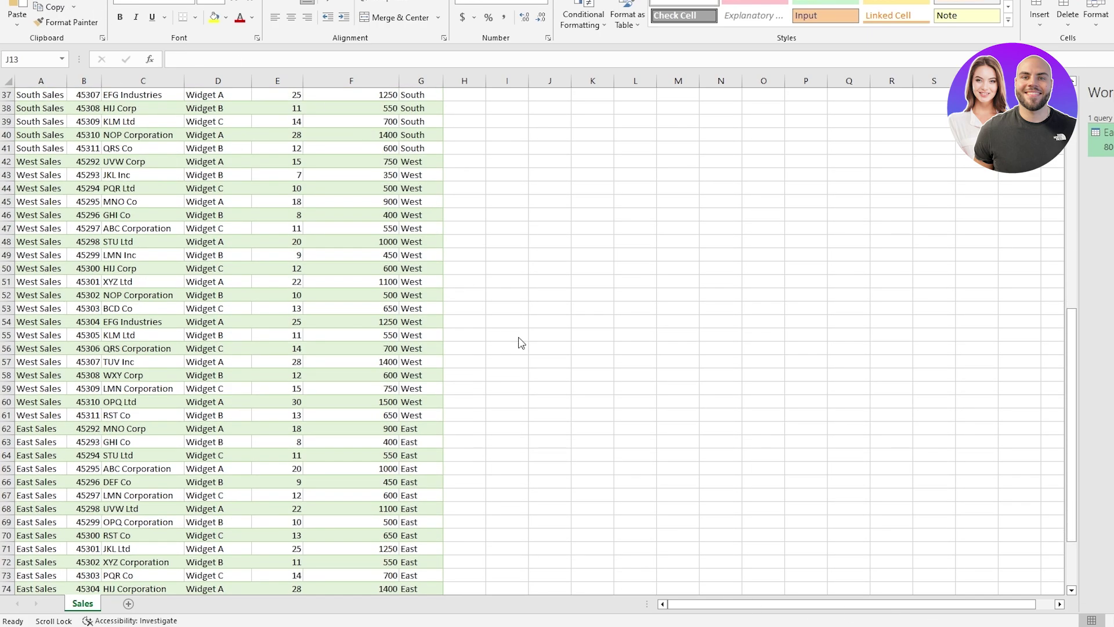
scroll(521, 343, "down", 4)
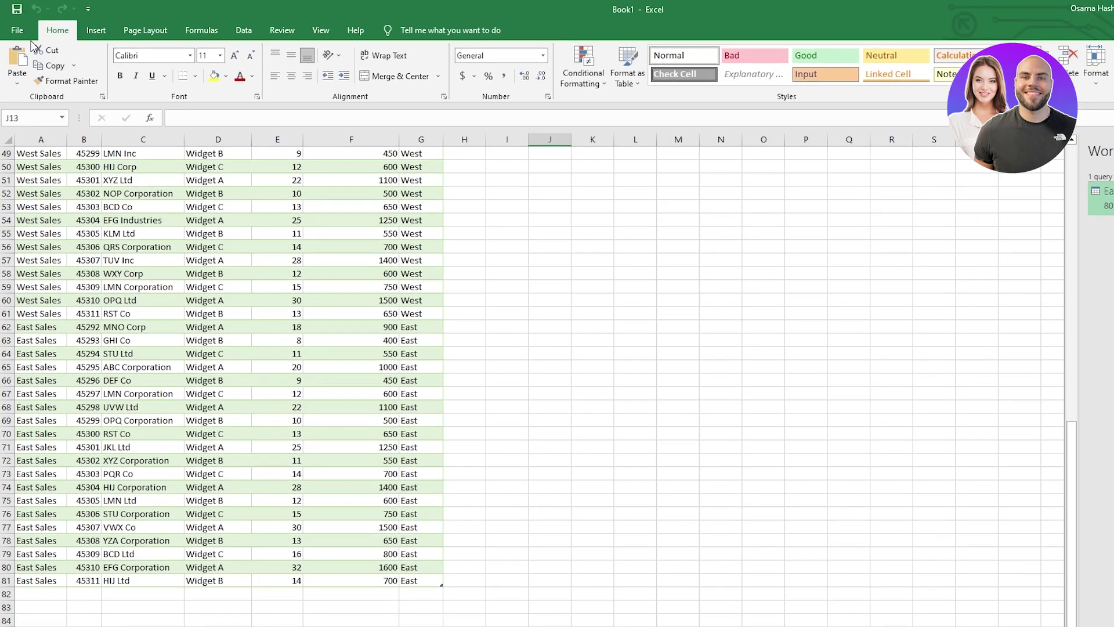
- Save the workbook as Book1.xlsx in the Documents folder on this PC
left_click(21, 33)
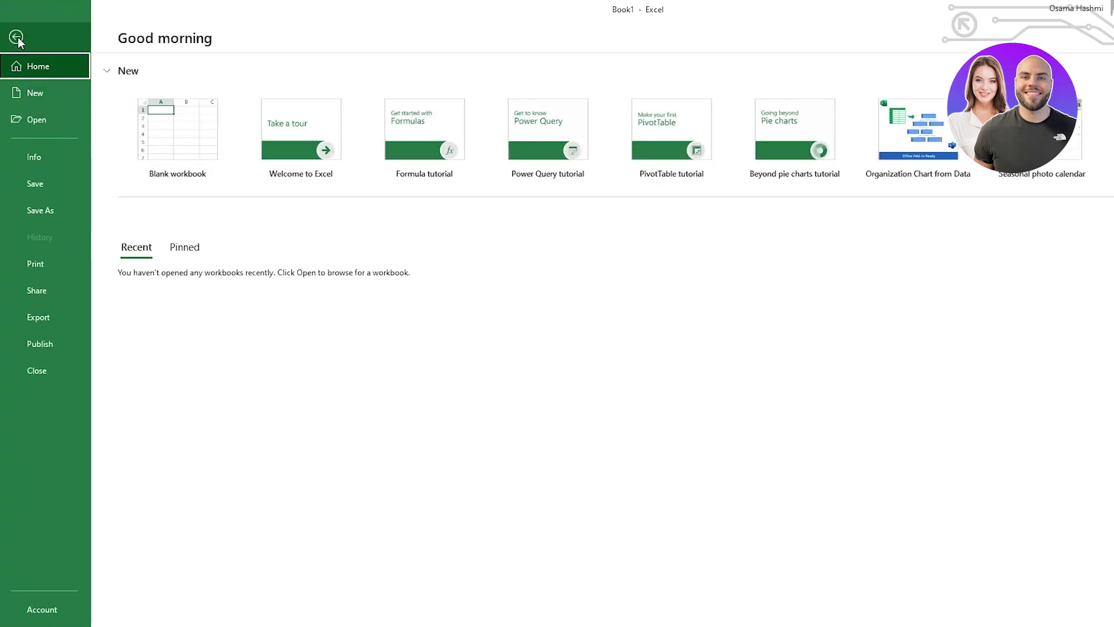
left_click(32, 212)
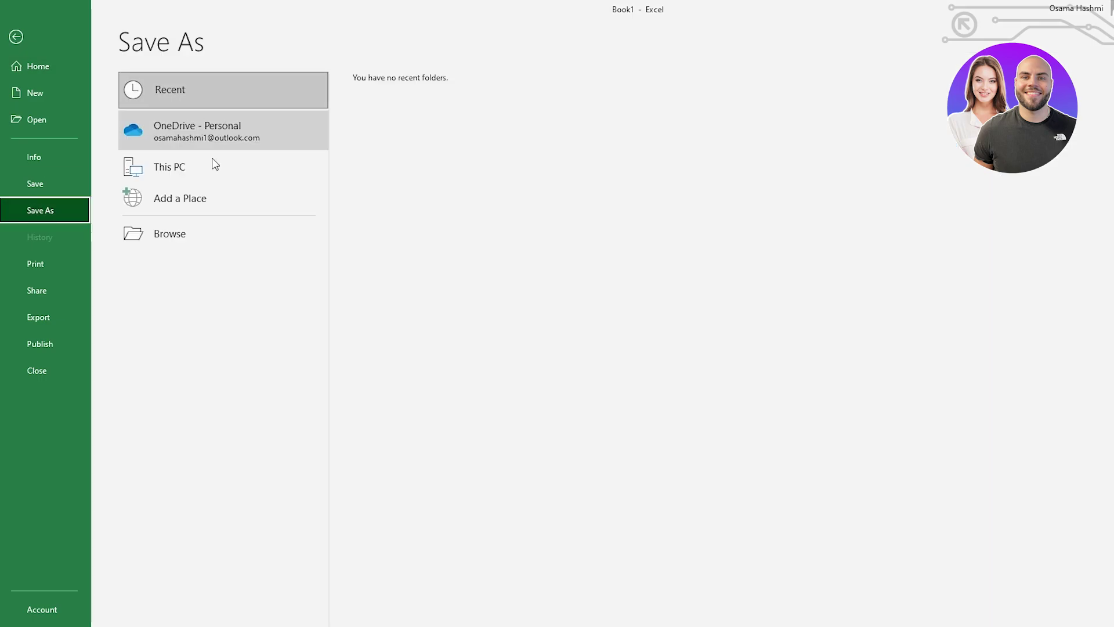
left_click(242, 171)
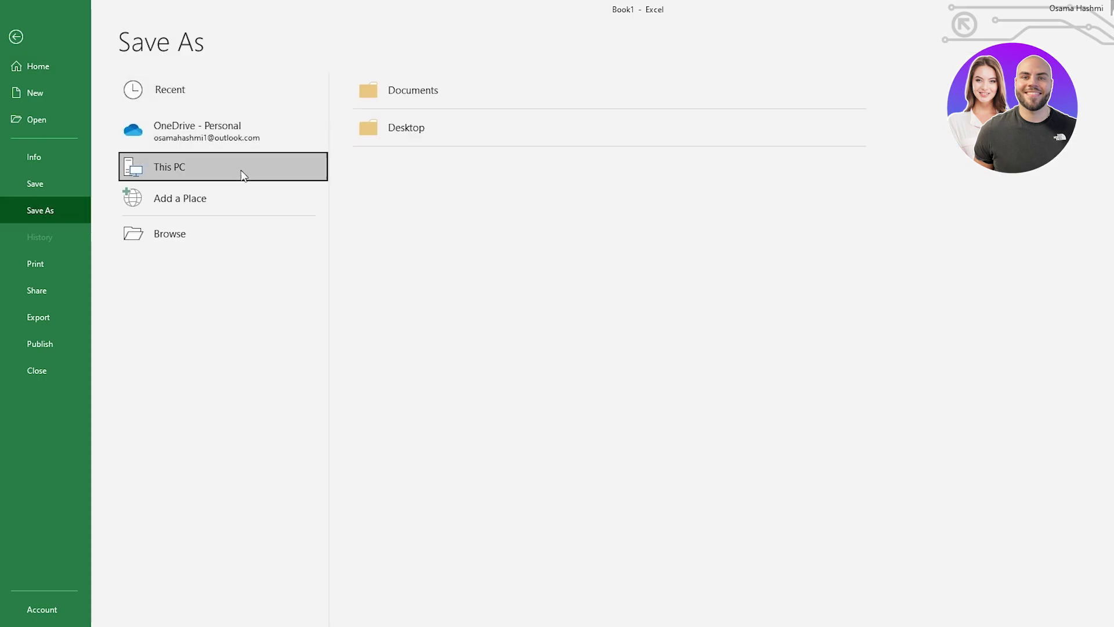
left_click(405, 96)
left_click(525, 350)
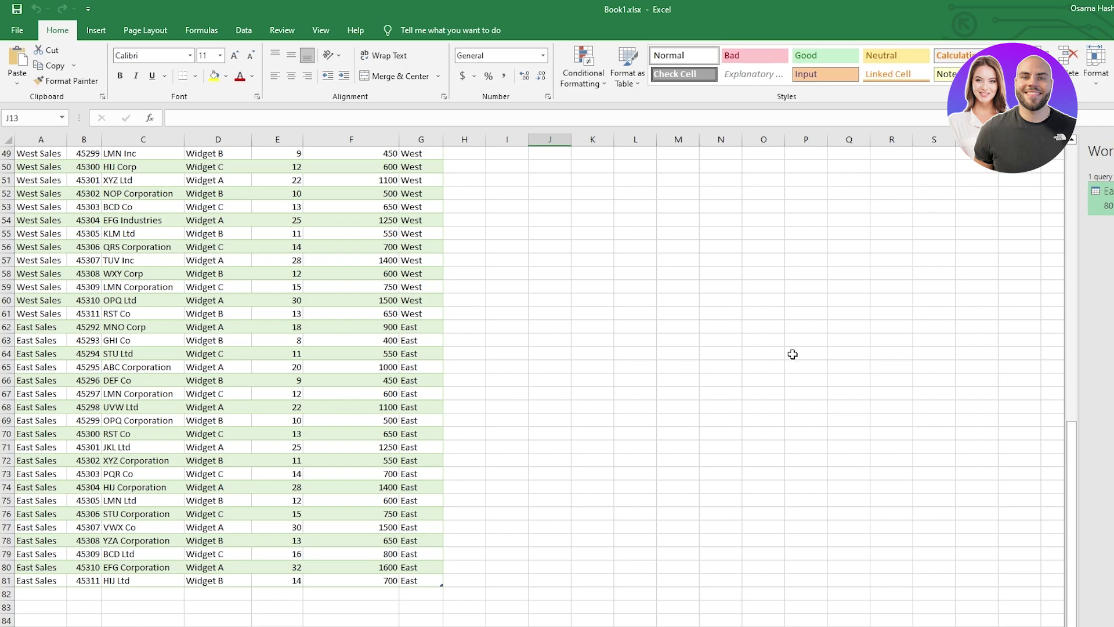
- Create a new blank workbook
left_click(10, 34)
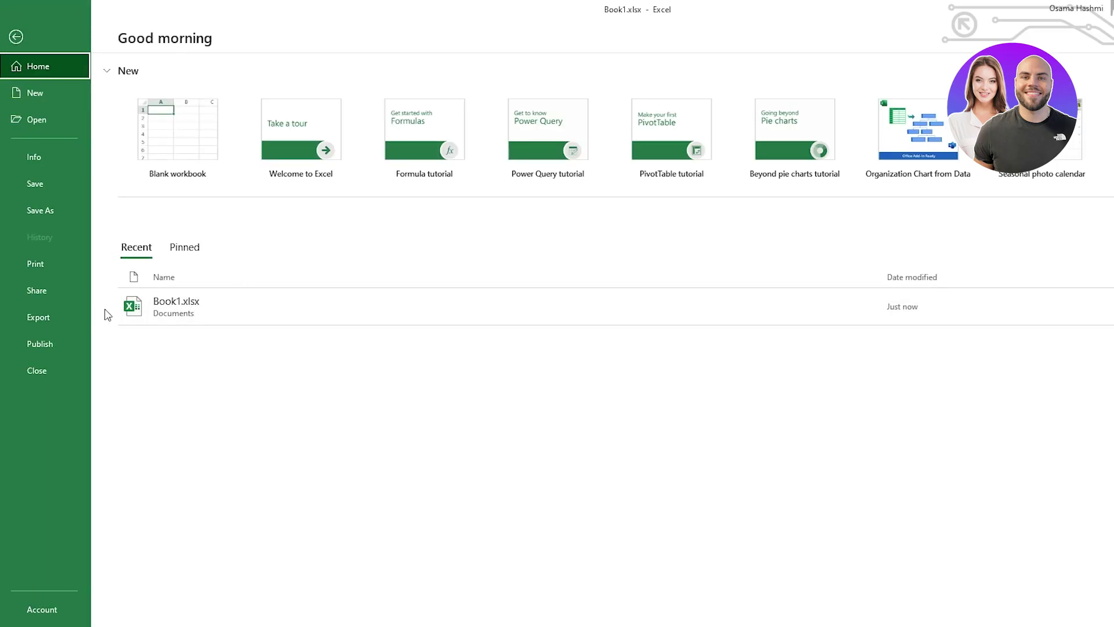
left_click(175, 124)
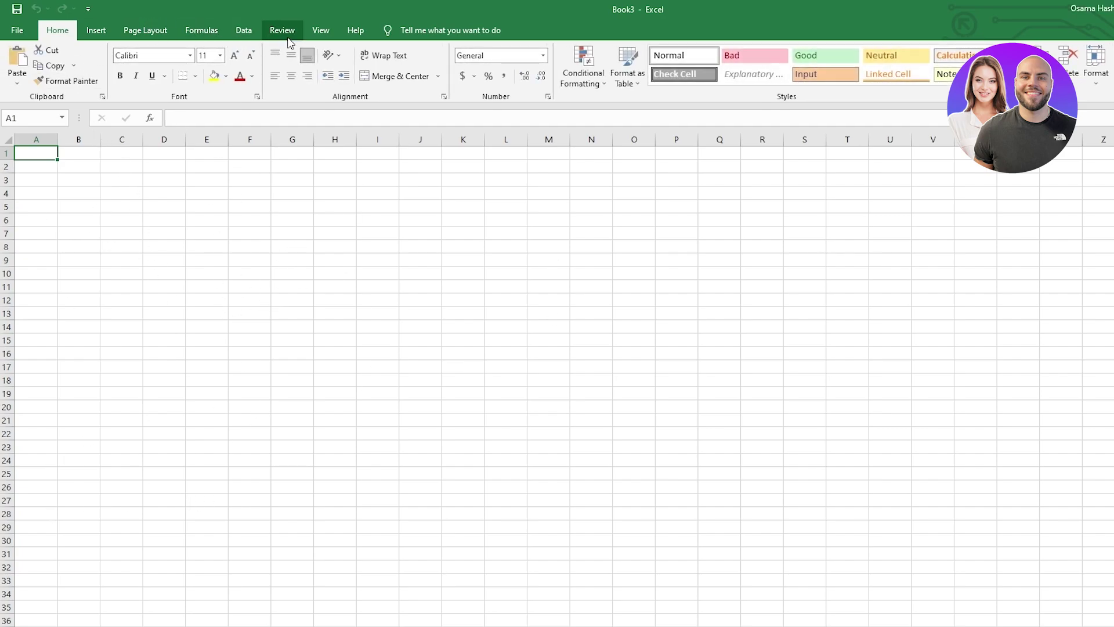
left_click(232, 26)
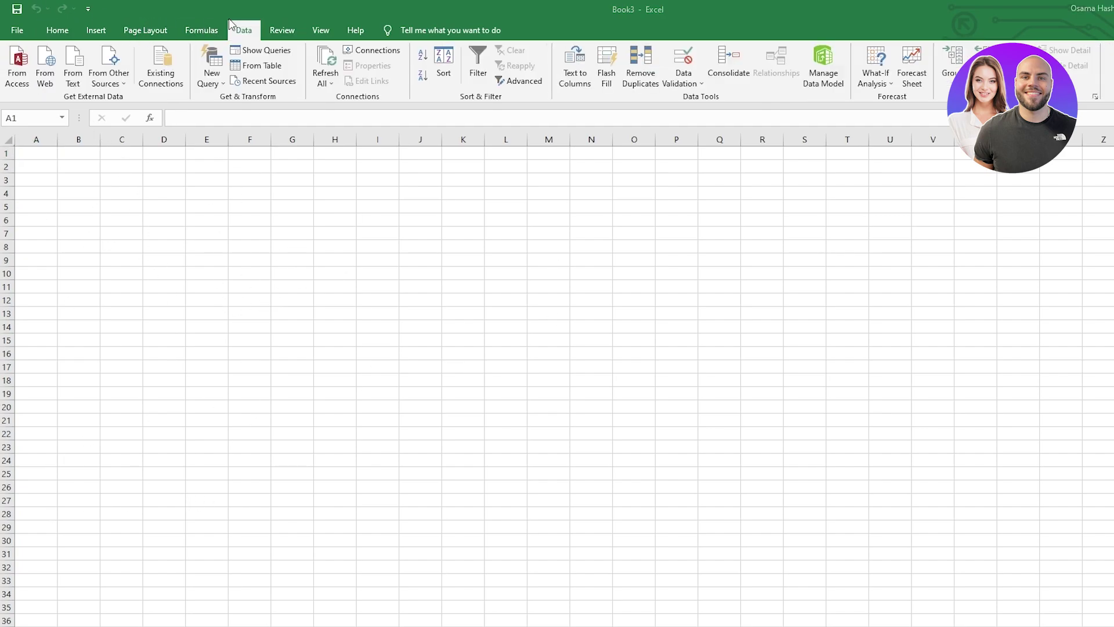
left_click(212, 79)
mouse_move(234, 99)
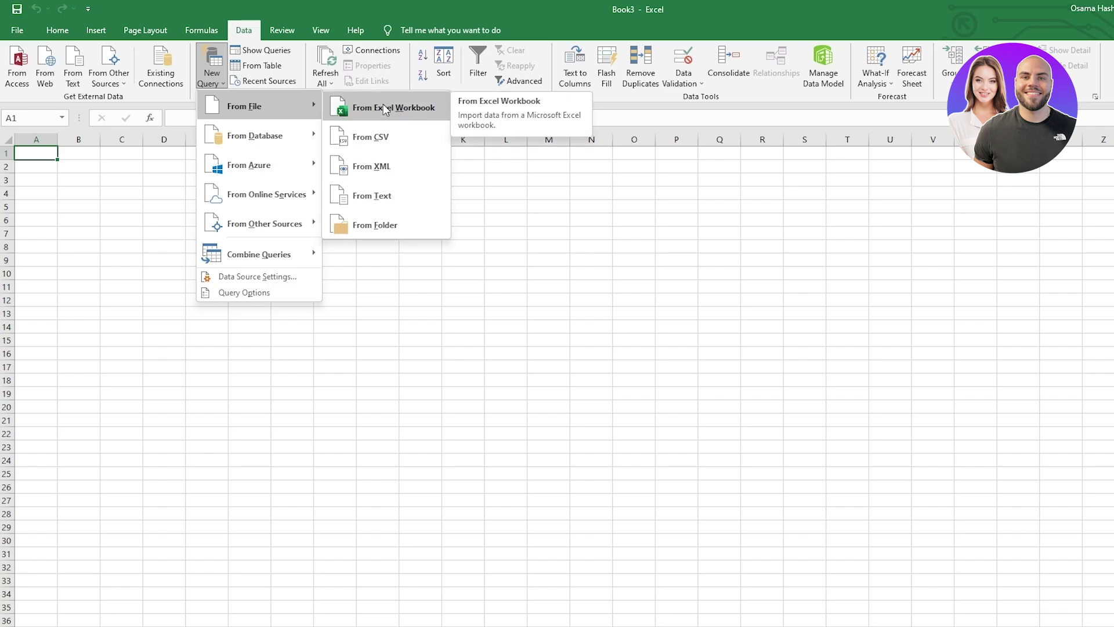
left_click(434, 235)
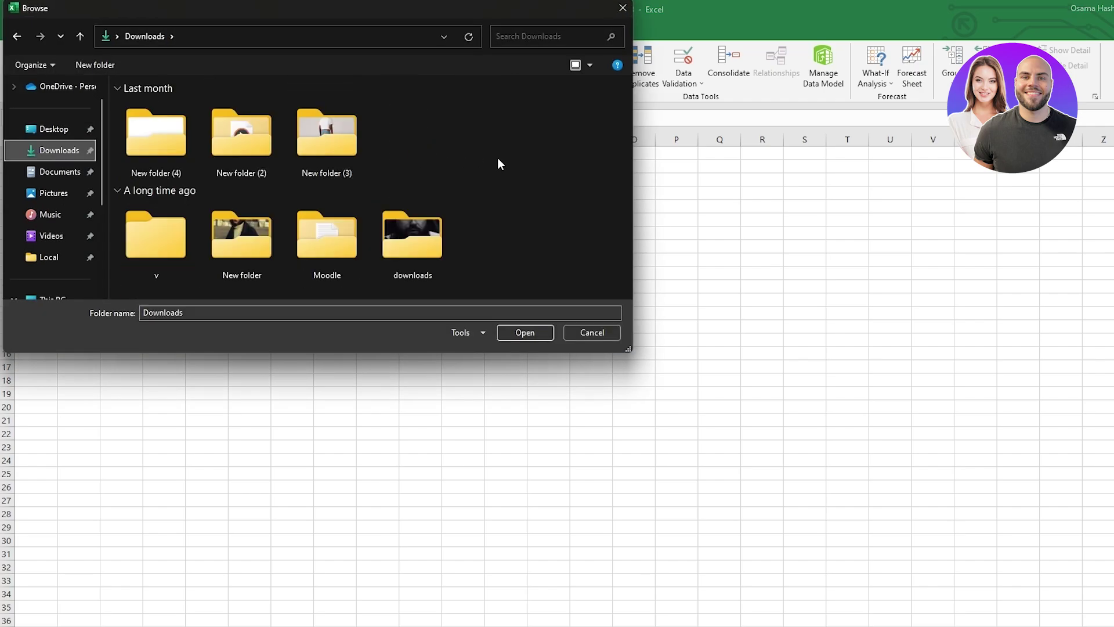
left_click(585, 338)
- Switch to File Explorer to check the regional sales workbooks in the Regions folder, and return to the blank Excel workbook
key("alt+Tab")
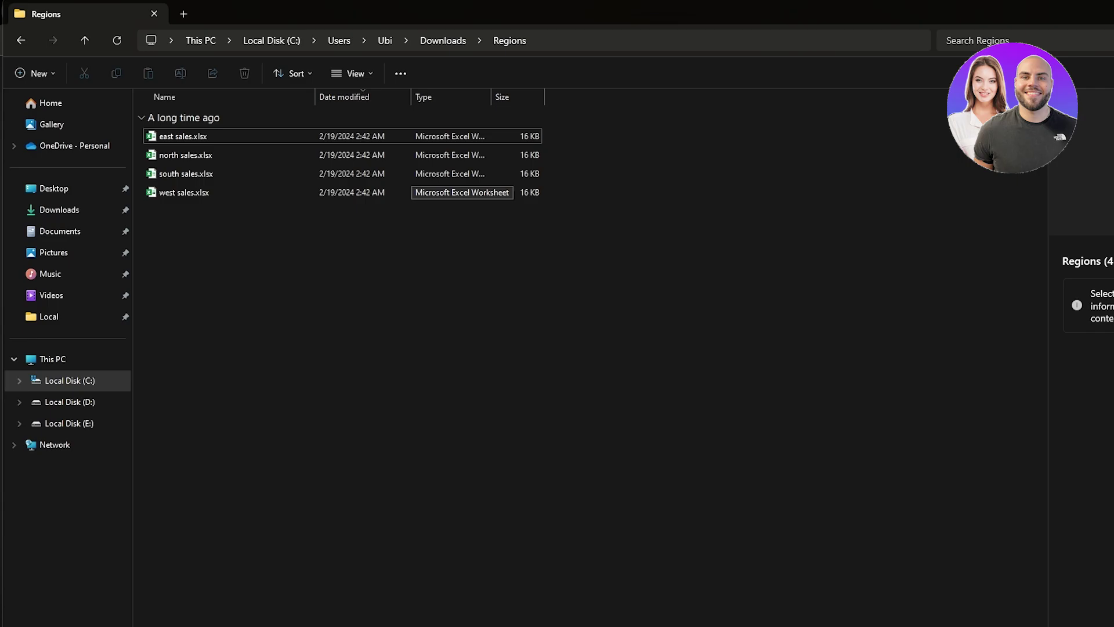
mouse_move(755, 595)
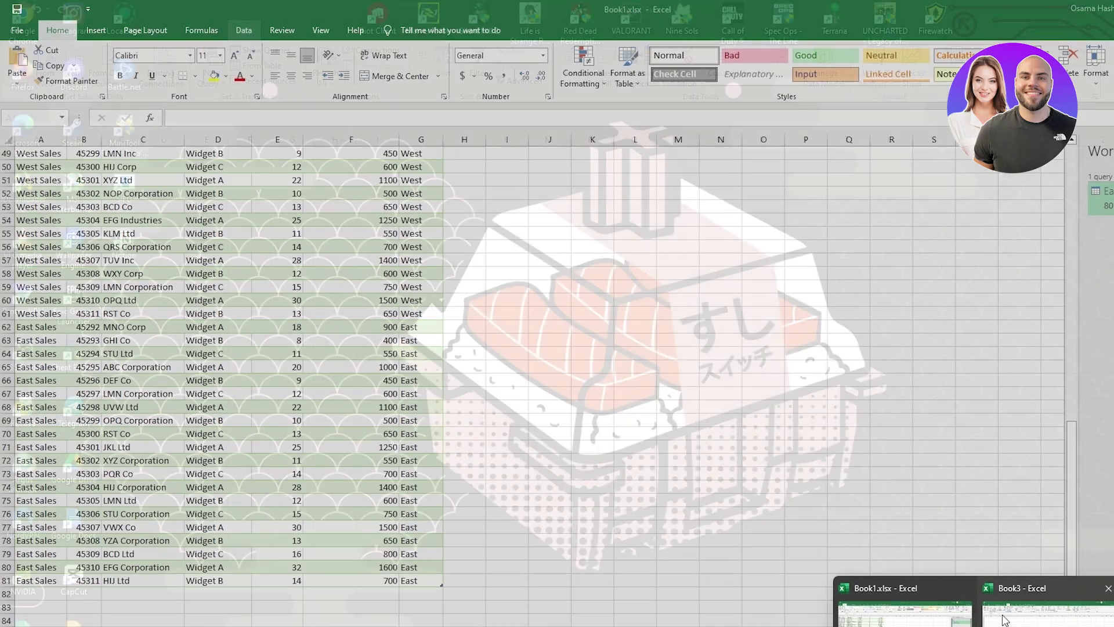
left_click(1005, 616)
- Create a new query from a folder, using the Regions folder in Downloads as the source
left_click(211, 73)
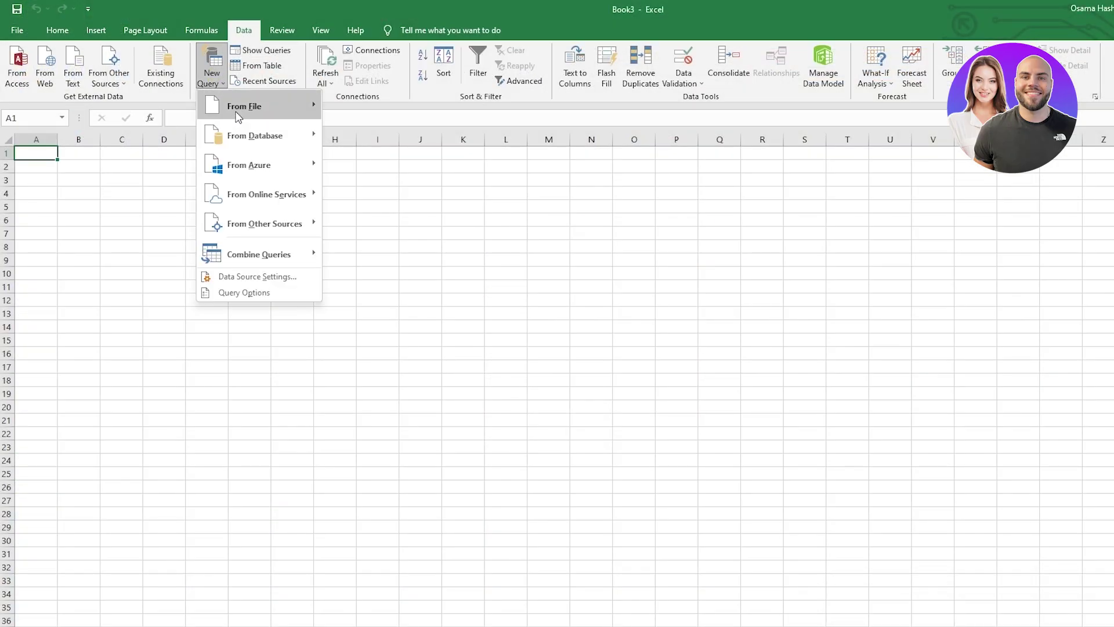
mouse_move(255, 107)
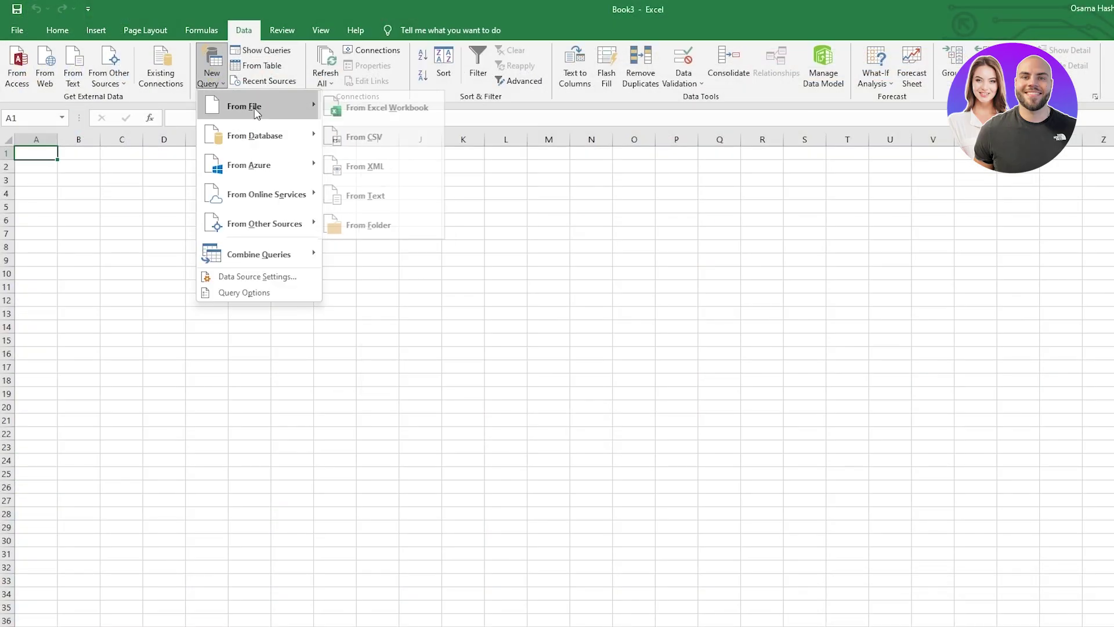
left_click(390, 231)
double_click(158, 118)
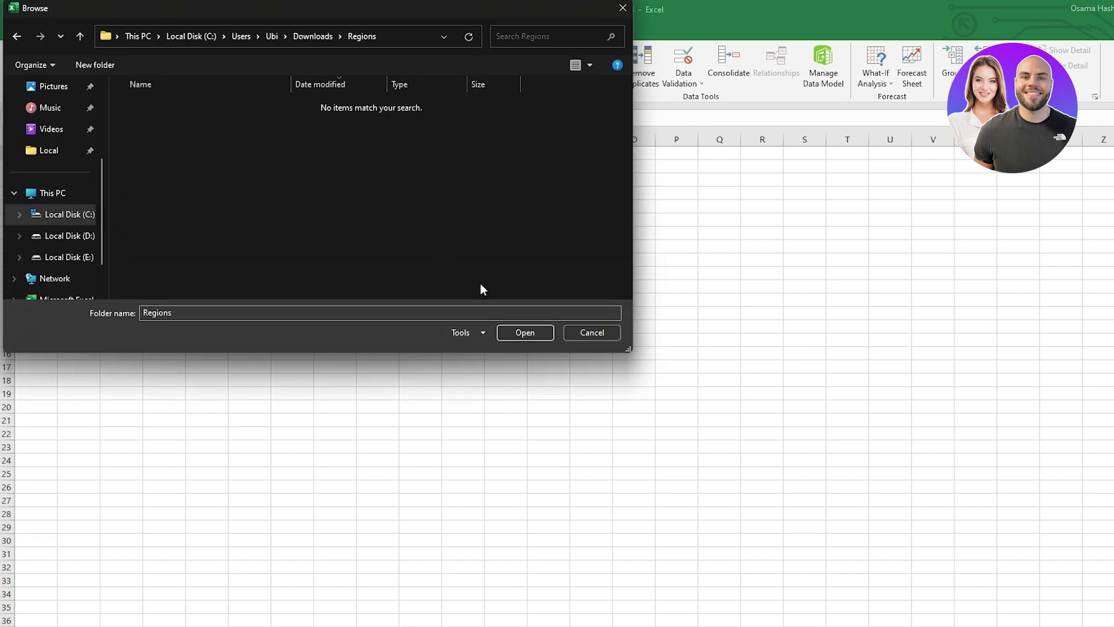
left_click(525, 332)
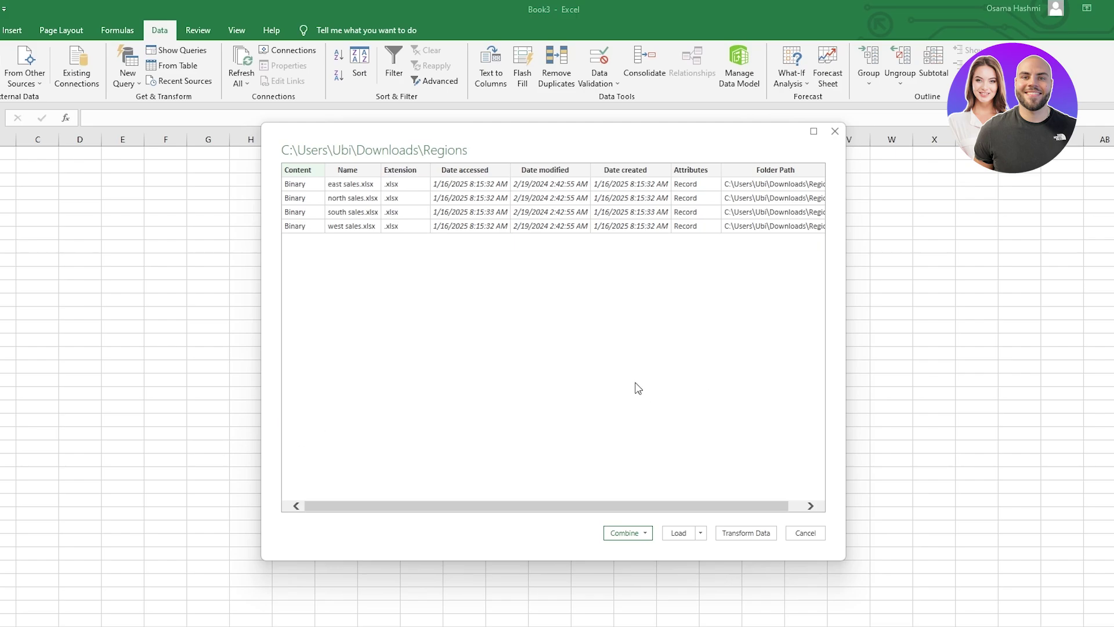
- Combine the files in the folder using the Sales sheet, with the first file as the sample, and load the result
left_click(646, 535)
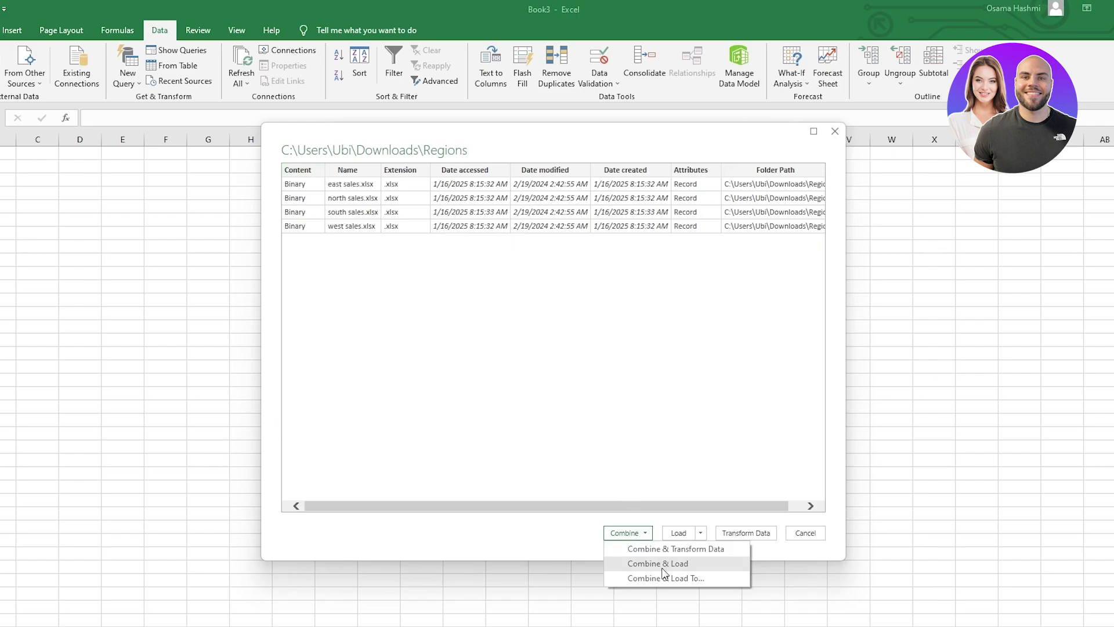
left_click(660, 579)
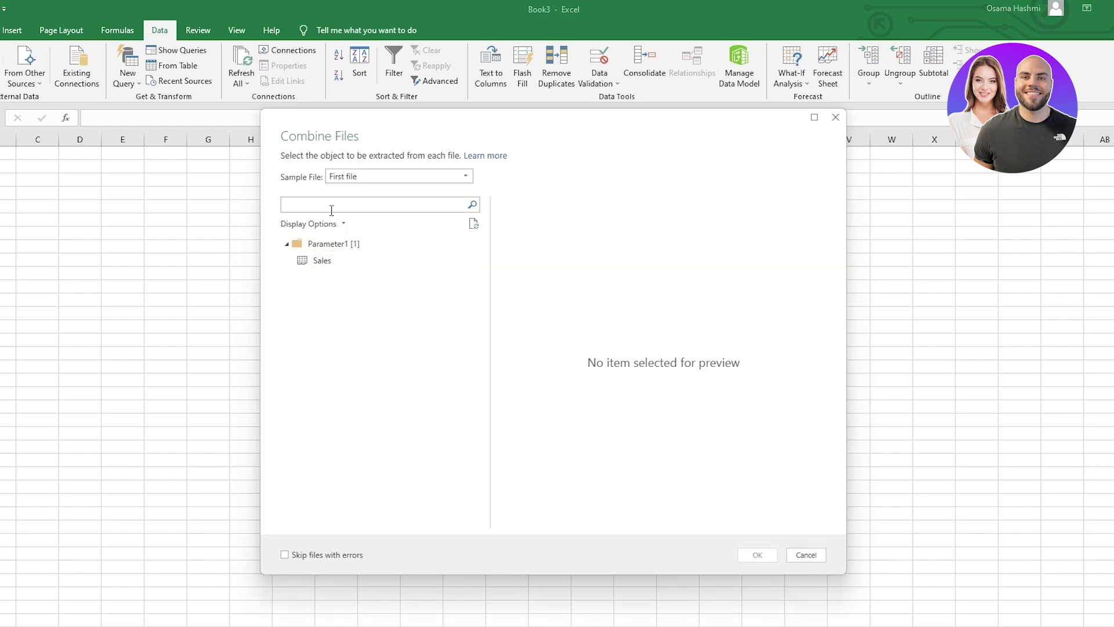
left_click(346, 264)
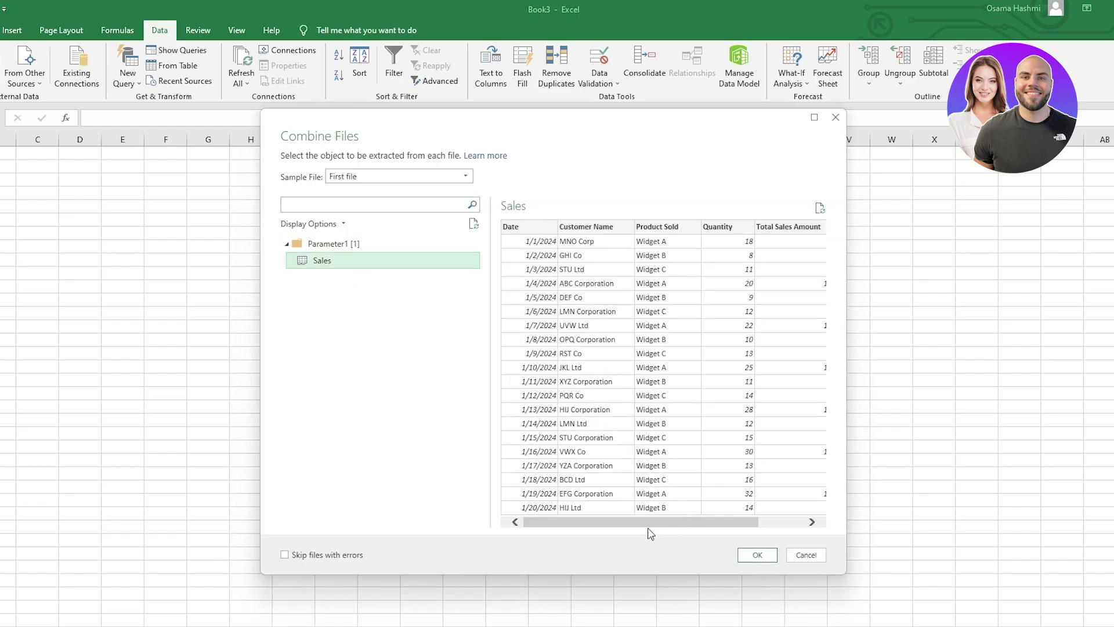
left_click(758, 555)
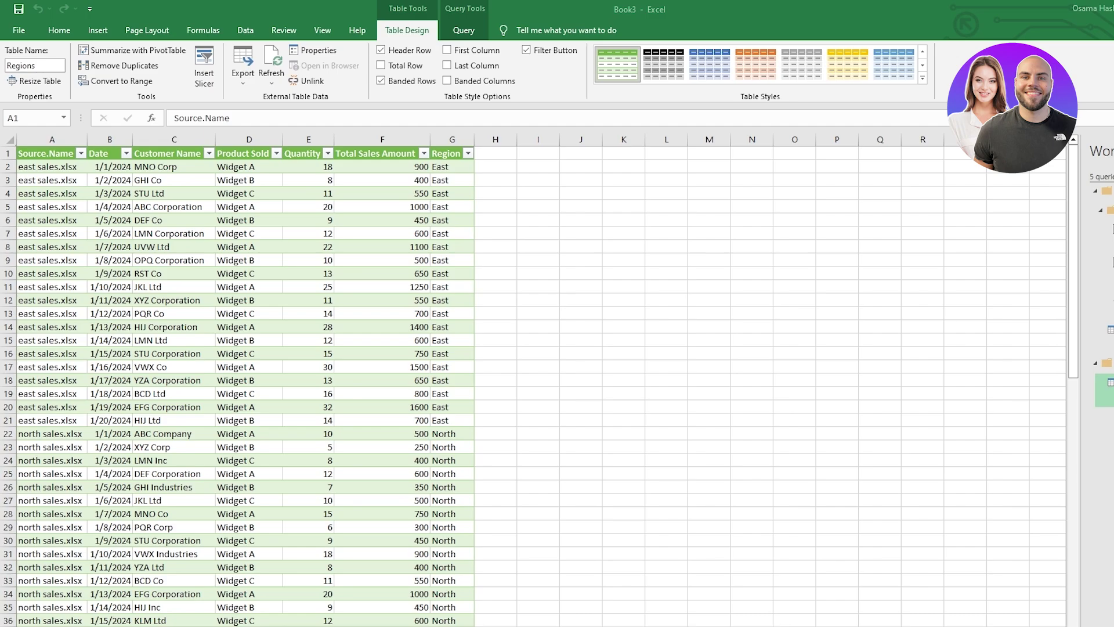
- Review the combined Regions table from the East rows through the last West rows, checking the source file names and regions
scroll(798, 518, "down", 11)
scroll(661, 486, "down", 11)
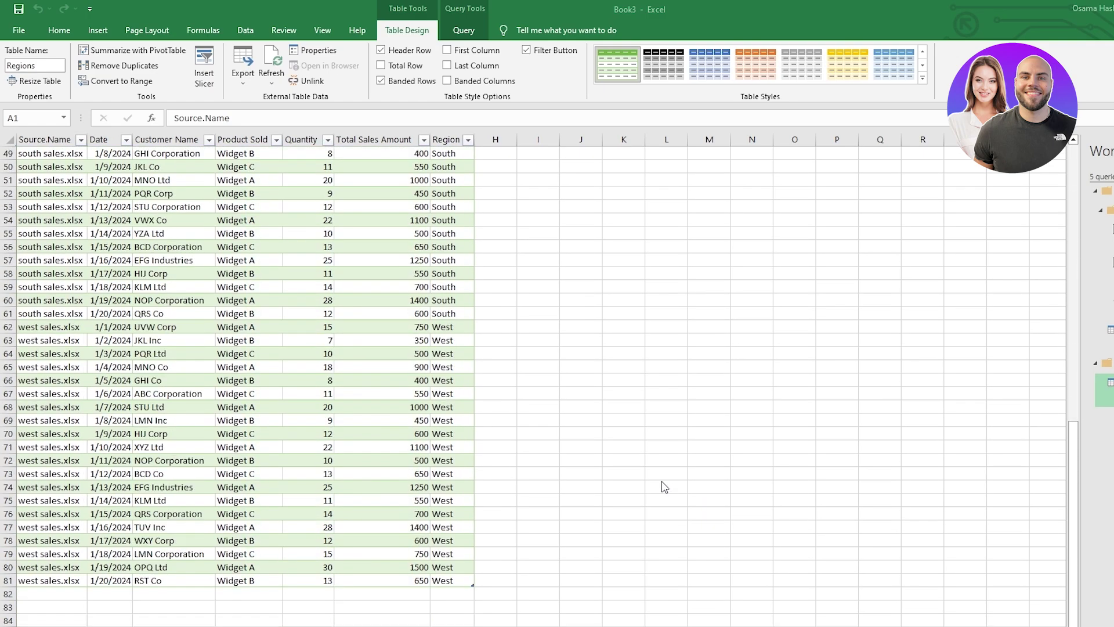
scroll(309, 510, "up", 17)
scroll(308, 510, "up", 5)
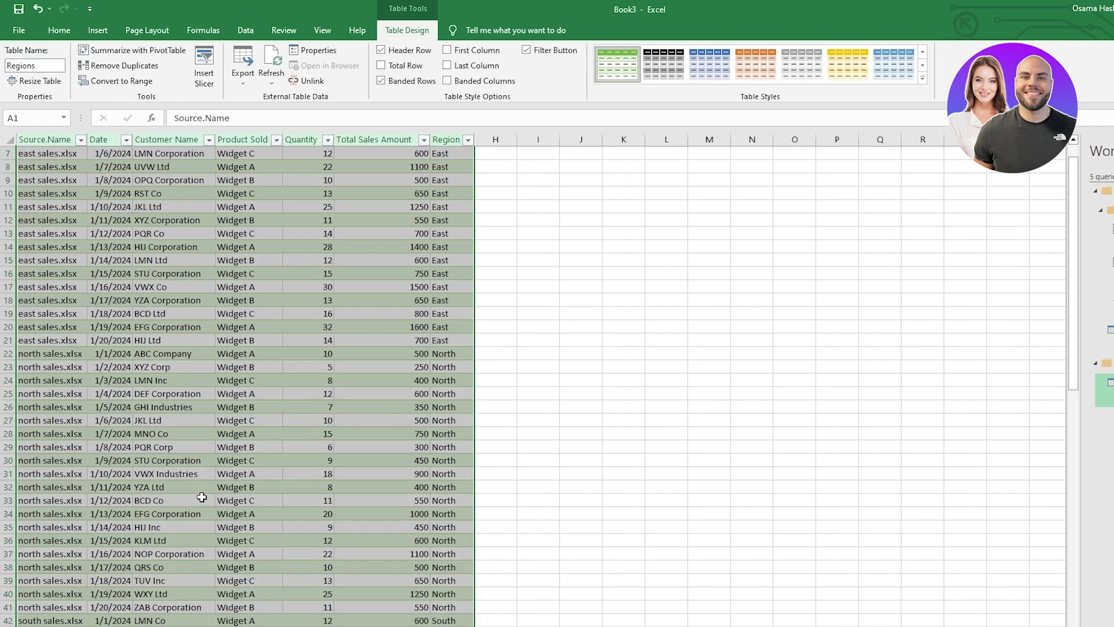
scroll(187, 466, "down", 15)
scroll(188, 466, "down", 5)
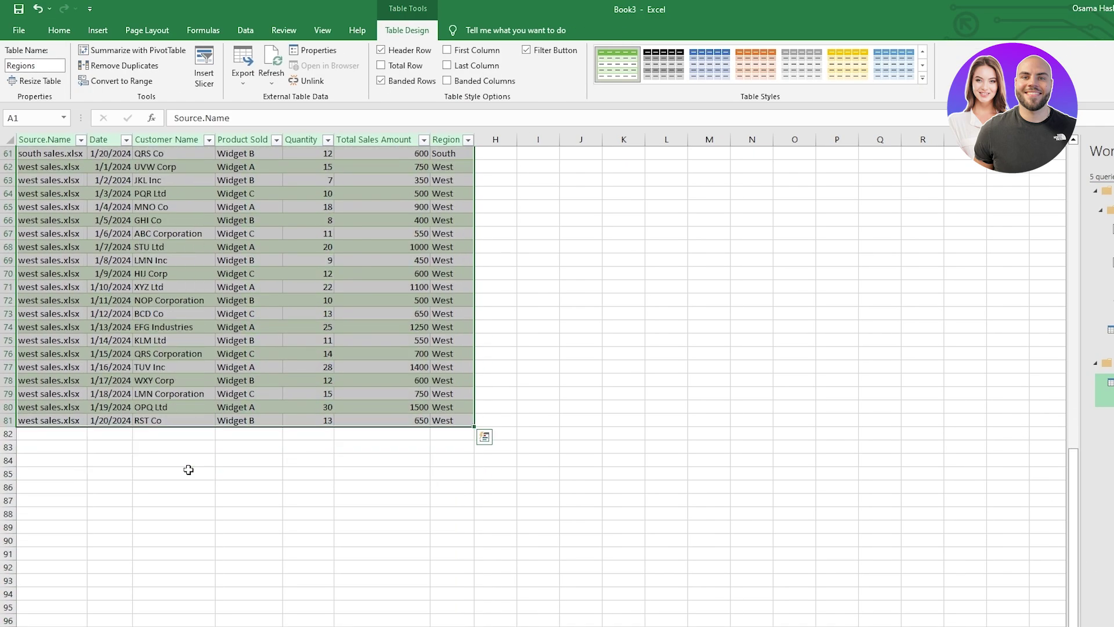
scroll(187, 468, "up", 1)
left_click(186, 468)
scroll(580, 525, "up", 10)
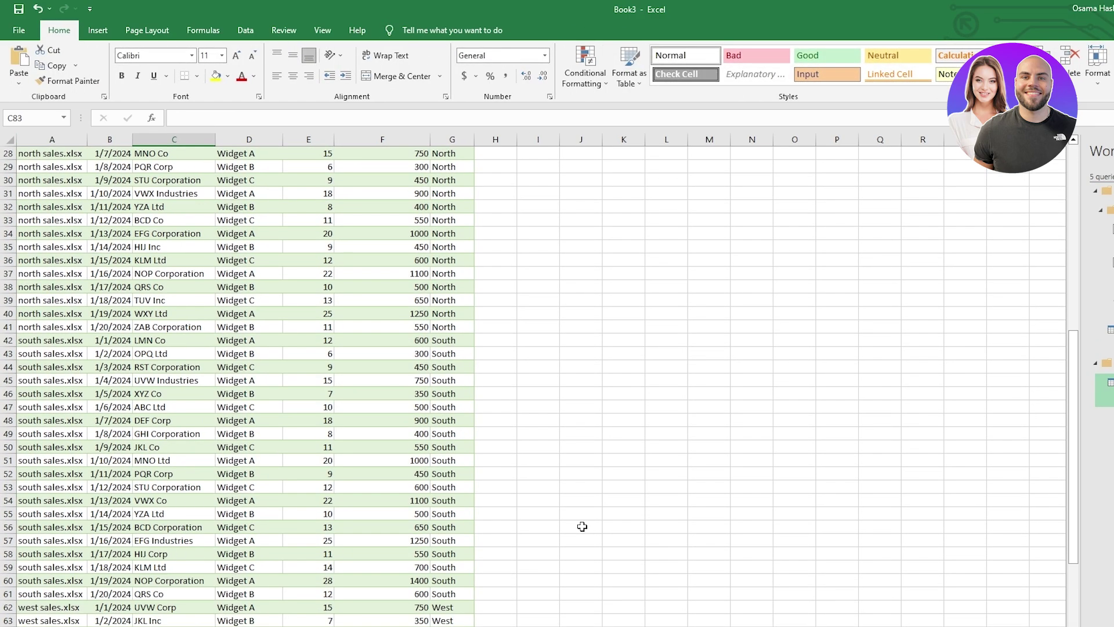
scroll(582, 526, "up", 9)
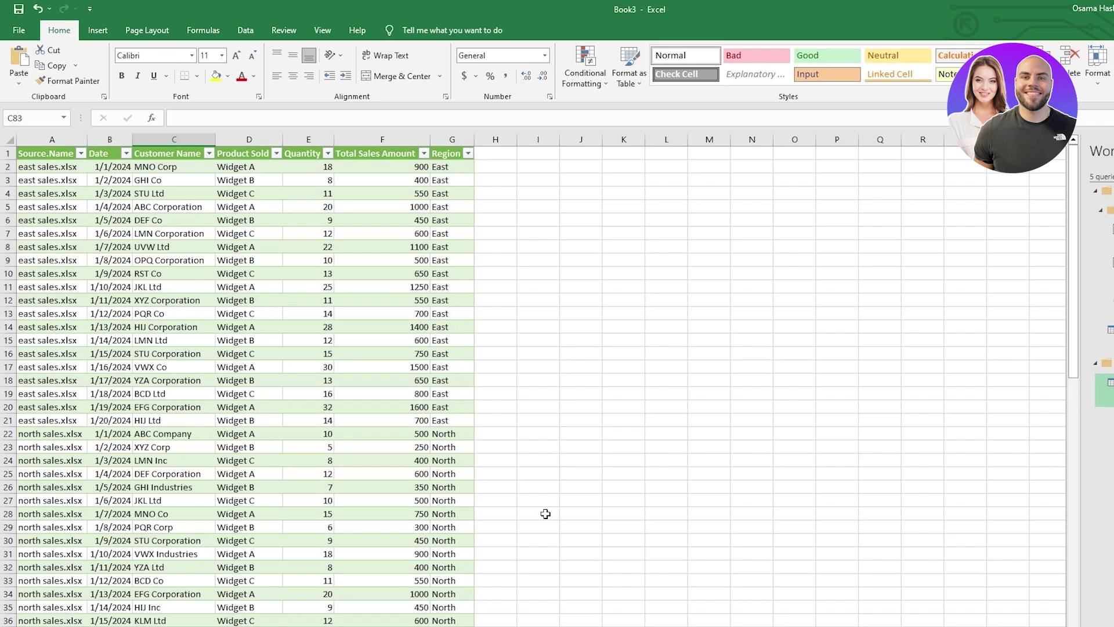